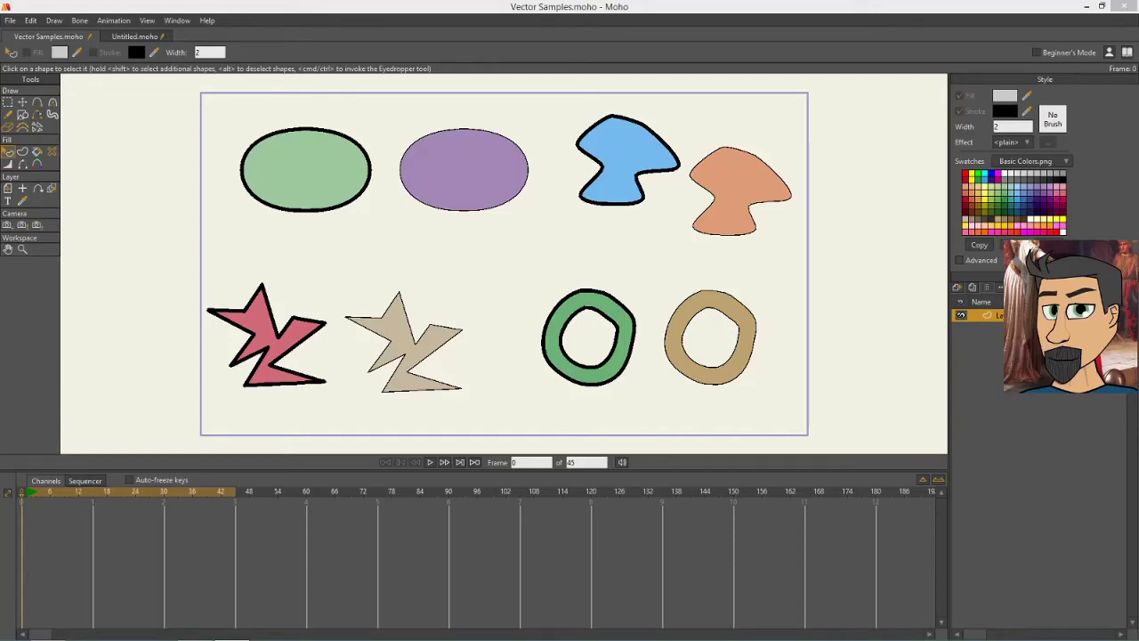
# In the Untitled document, nudge the Width value up, render frame 0, then close the preview
pyautogui.click(124, 35)
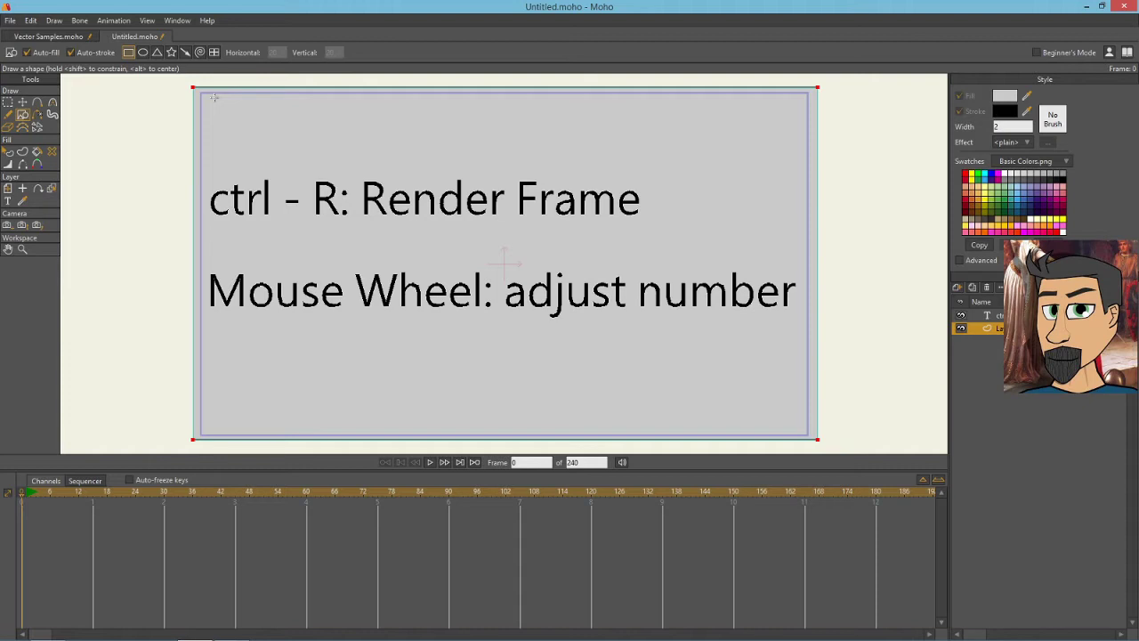
pyautogui.click(1007, 125)
pyautogui.scroll(2, 1006, 126)
pyautogui.hotkey('ctrl', 'r')
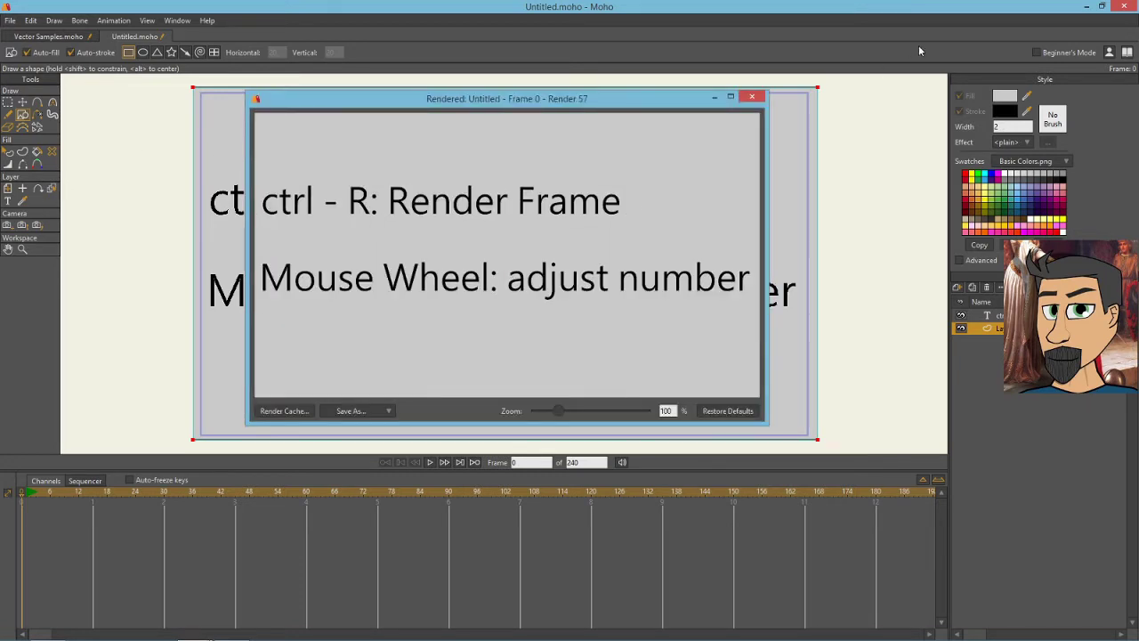
pyautogui.click(754, 98)
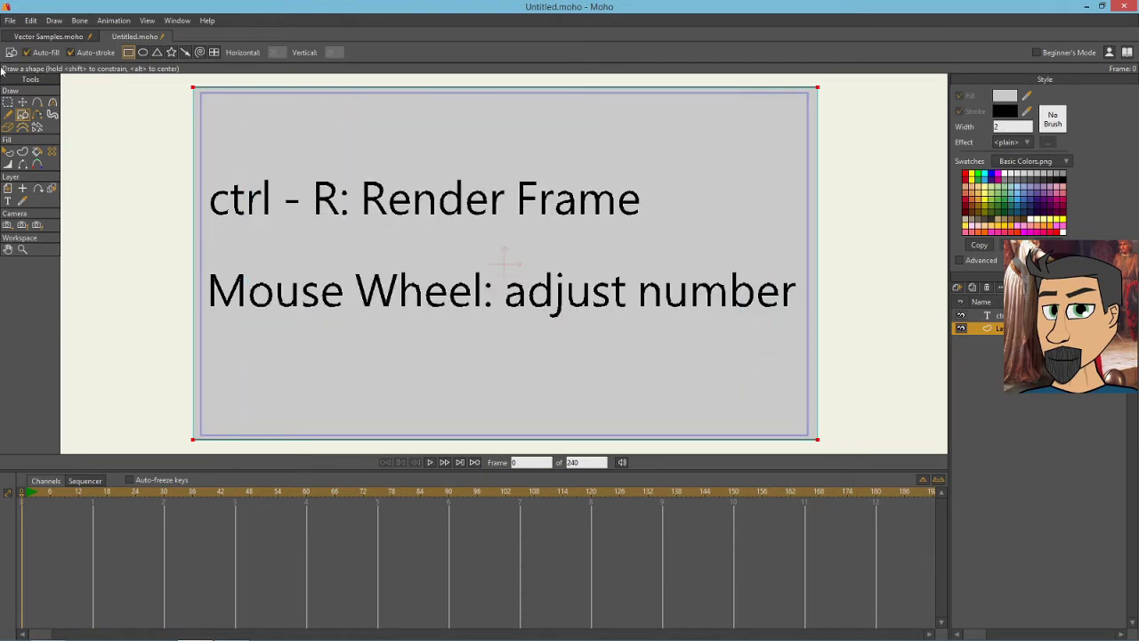
# Back in Vector Samples, paint a test S-shaped Blob Brush stroke right of the shapes
pyautogui.click(60, 38)
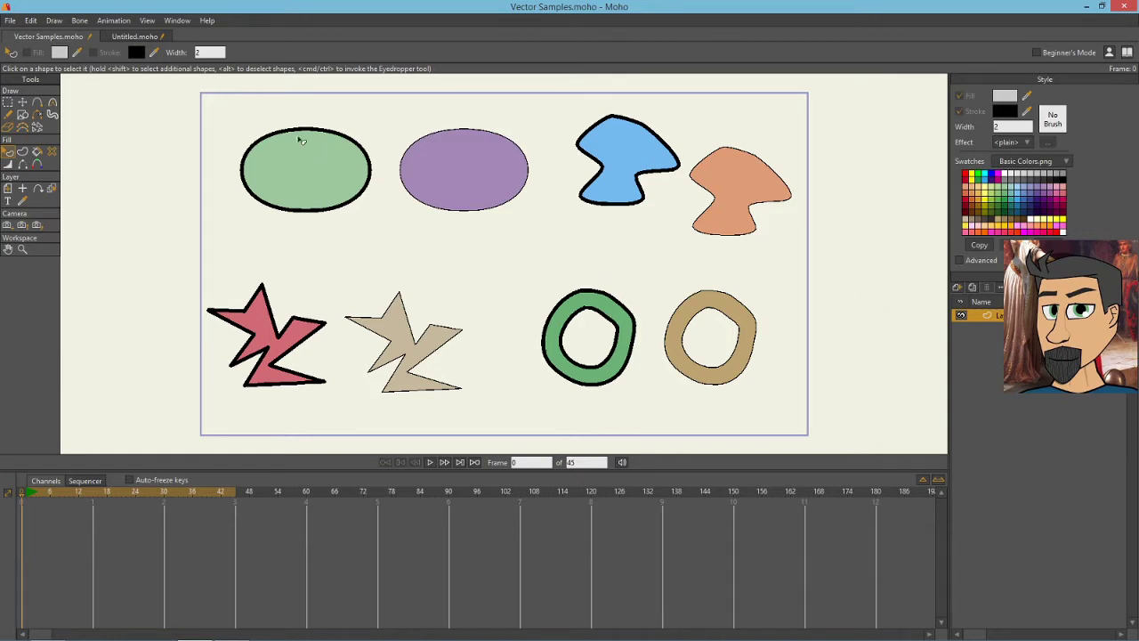
pyautogui.click(23, 114)
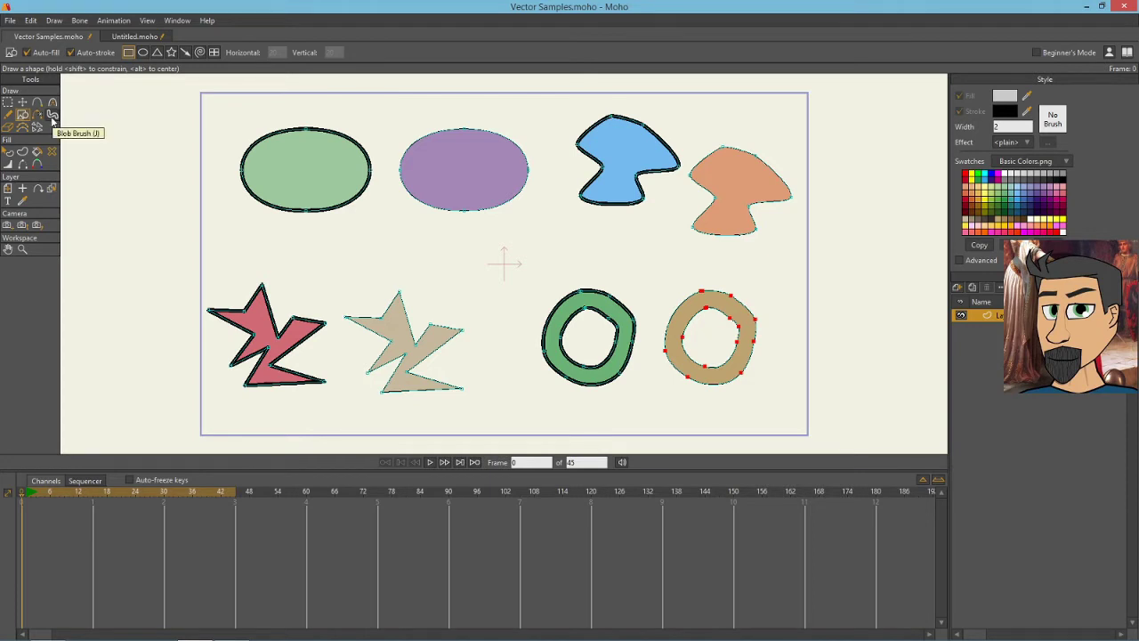
pyautogui.click(51, 116)
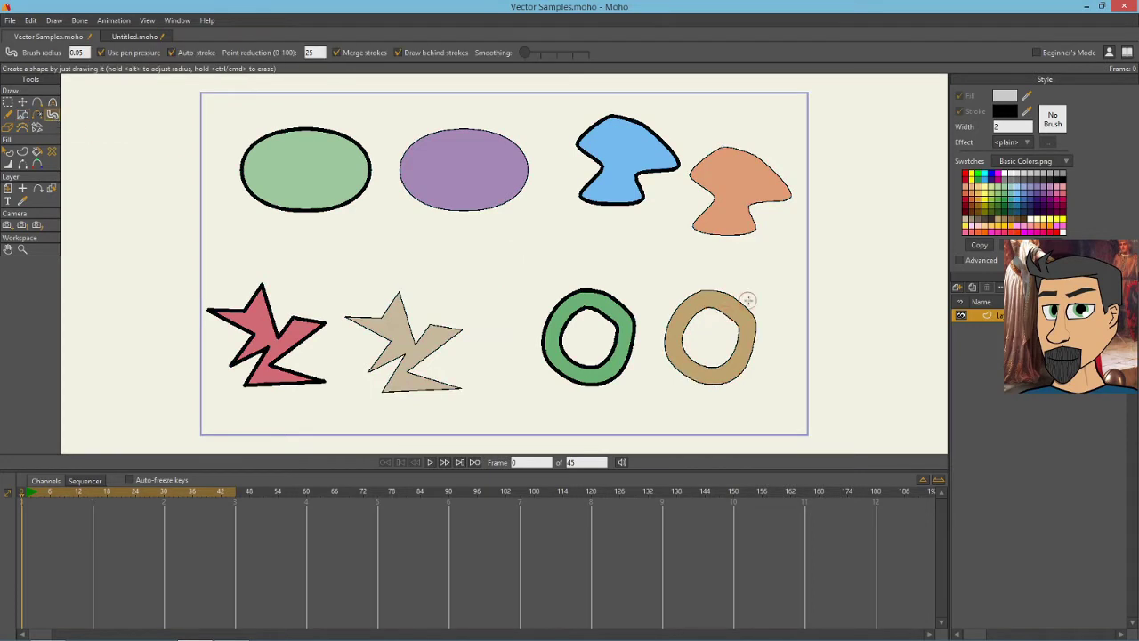
pyautogui.moveTo(868, 264)
pyautogui.mouseDown()
pyautogui.moveTo(821, 315)
pyautogui.moveTo(852, 363)
pyautogui.moveTo(816, 380)
pyautogui.mouseUp()
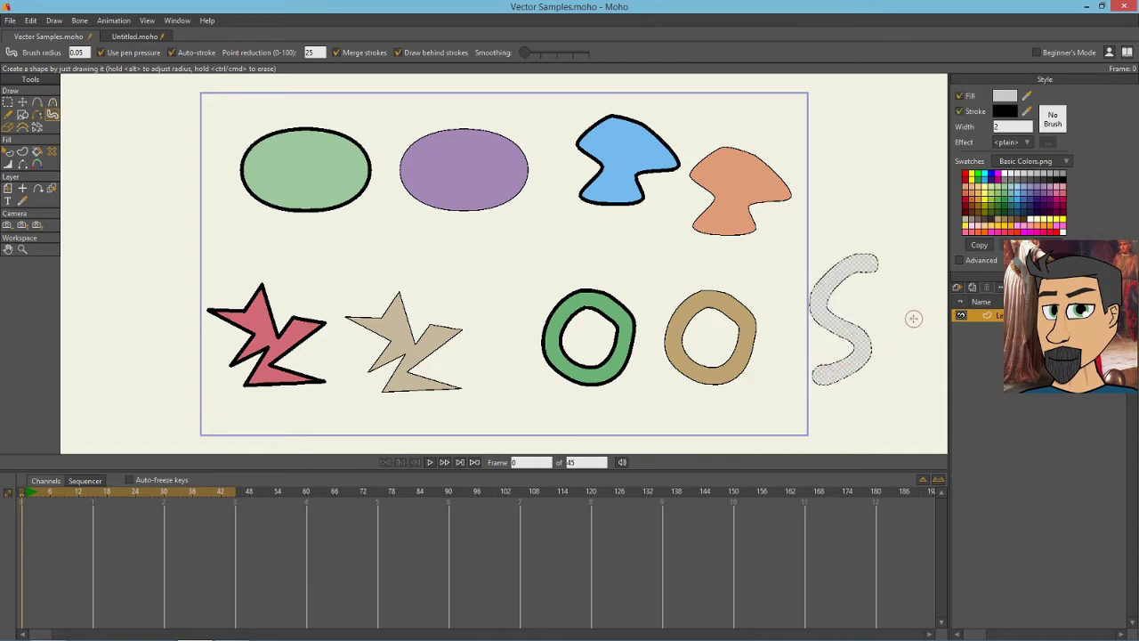
# Select the whole S-shaped test stroke and delete it
pyautogui.press('g')
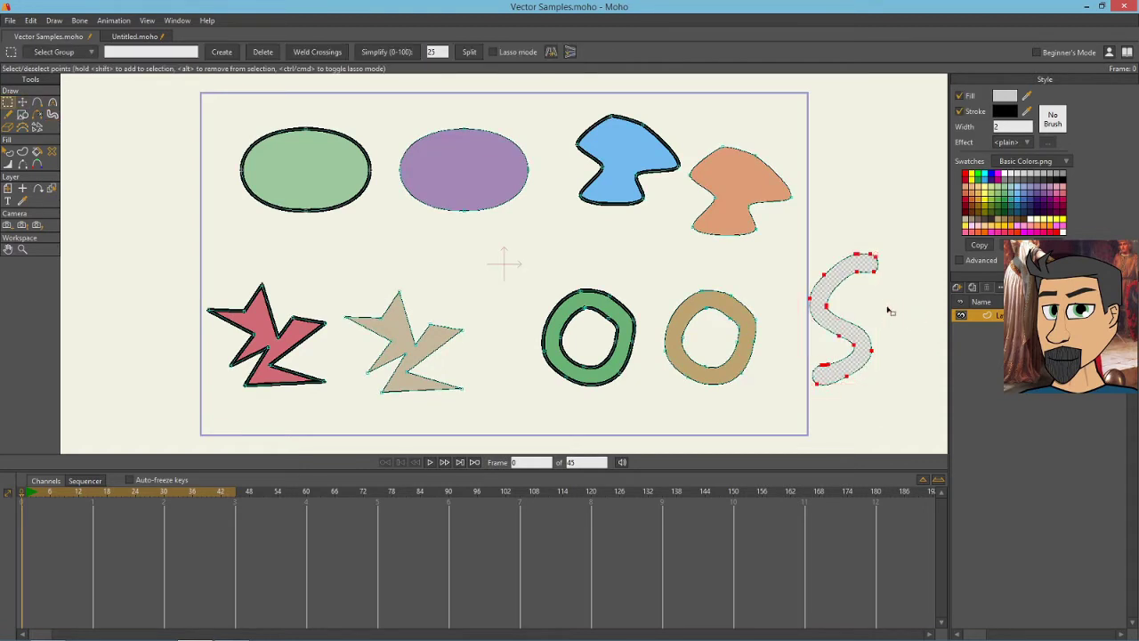
pyautogui.click(892, 312)
pyautogui.doubleClick(826, 285)
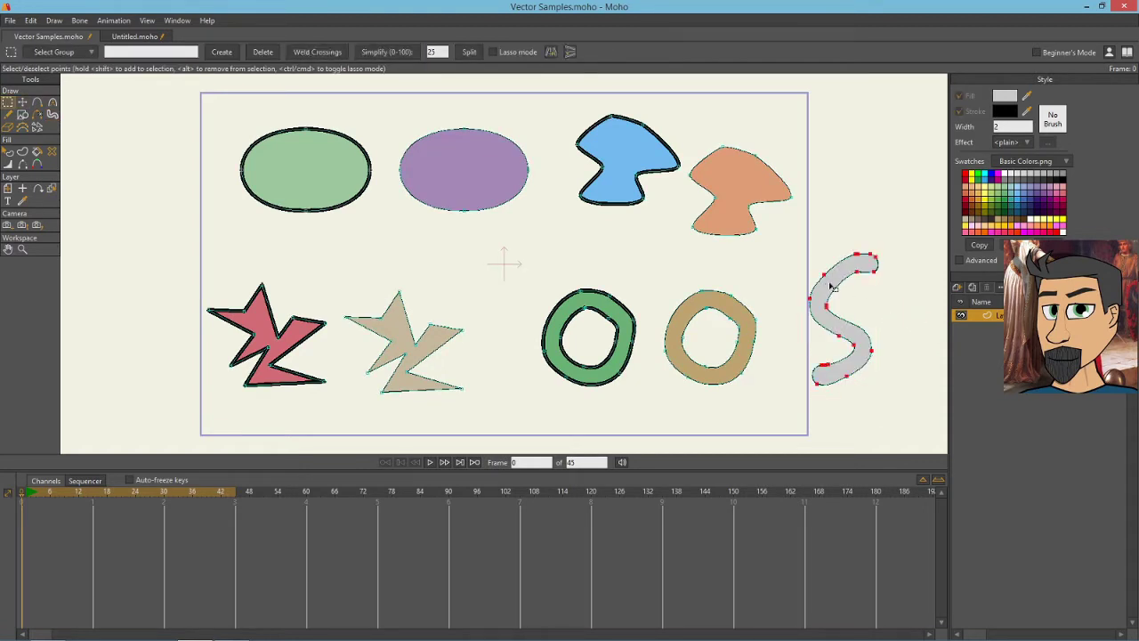
pyautogui.press('Delete')
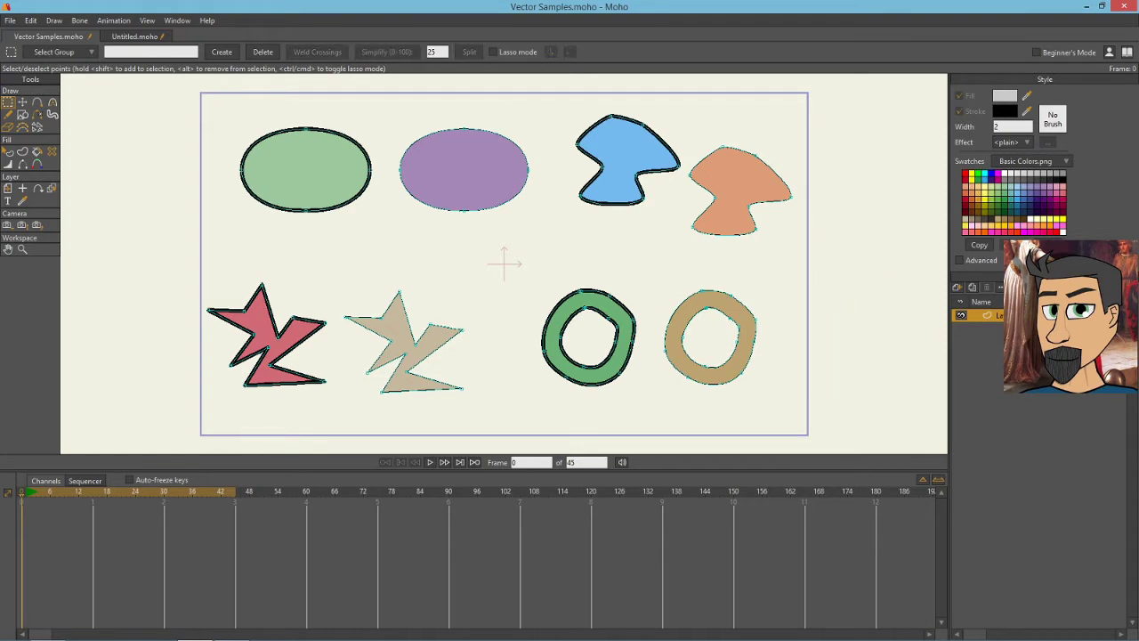
# Turn on Noisy outlines in the layer's Vectors settings (offset 6, scale 48, line count 1)
pyautogui.doubleClick(1023, 315)
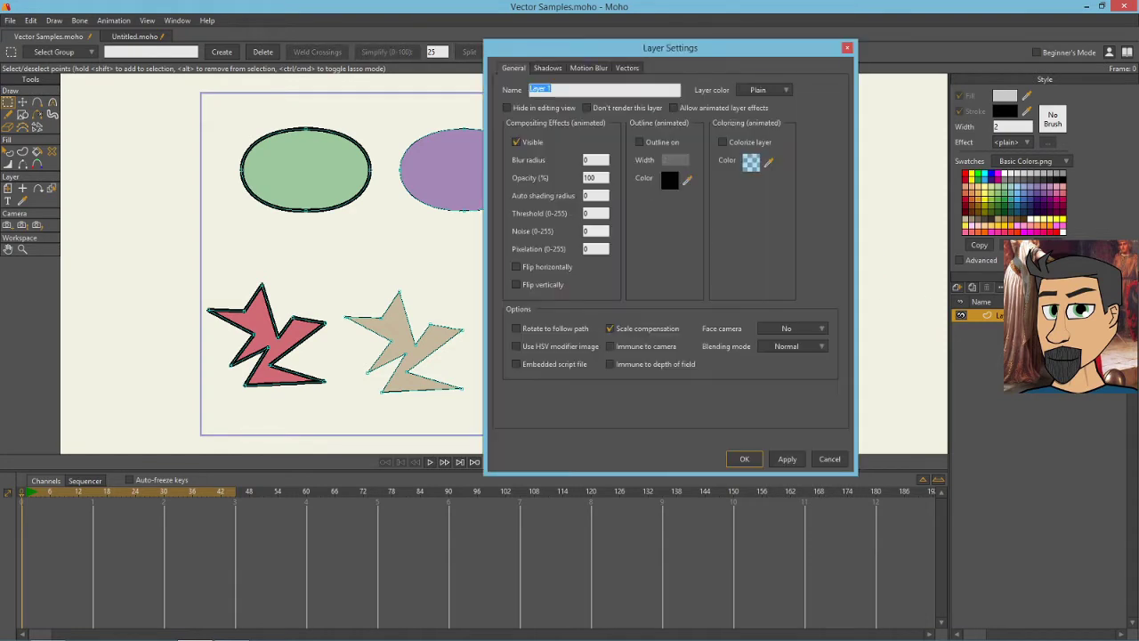
pyautogui.click(629, 68)
pyautogui.moveTo(668, 50); pyautogui.dragTo(931, 97)
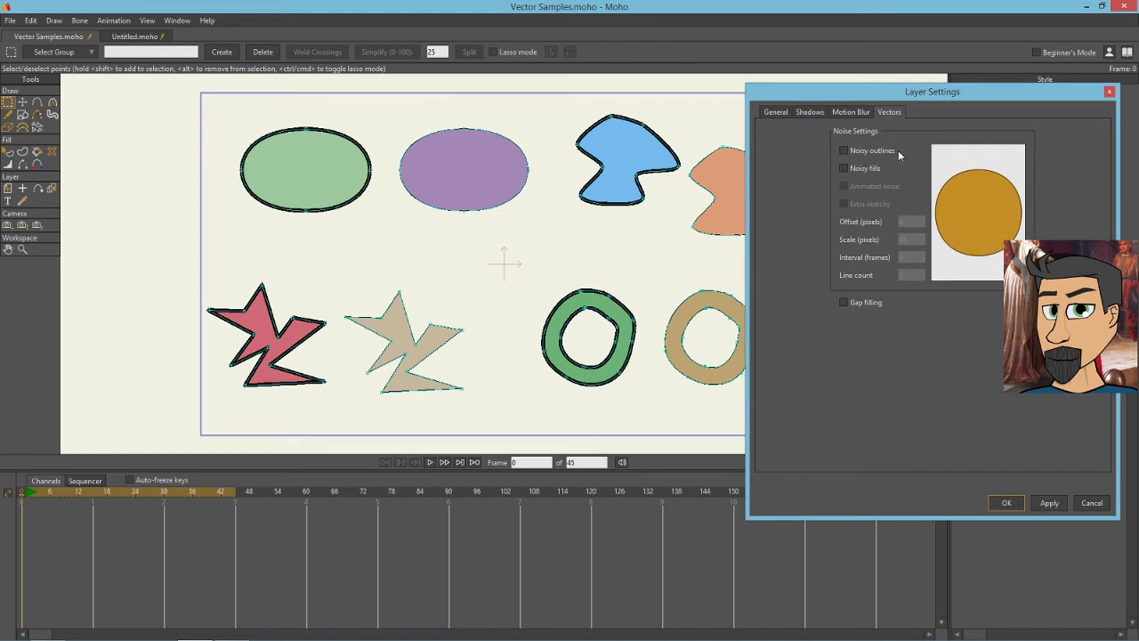
pyautogui.click(845, 151)
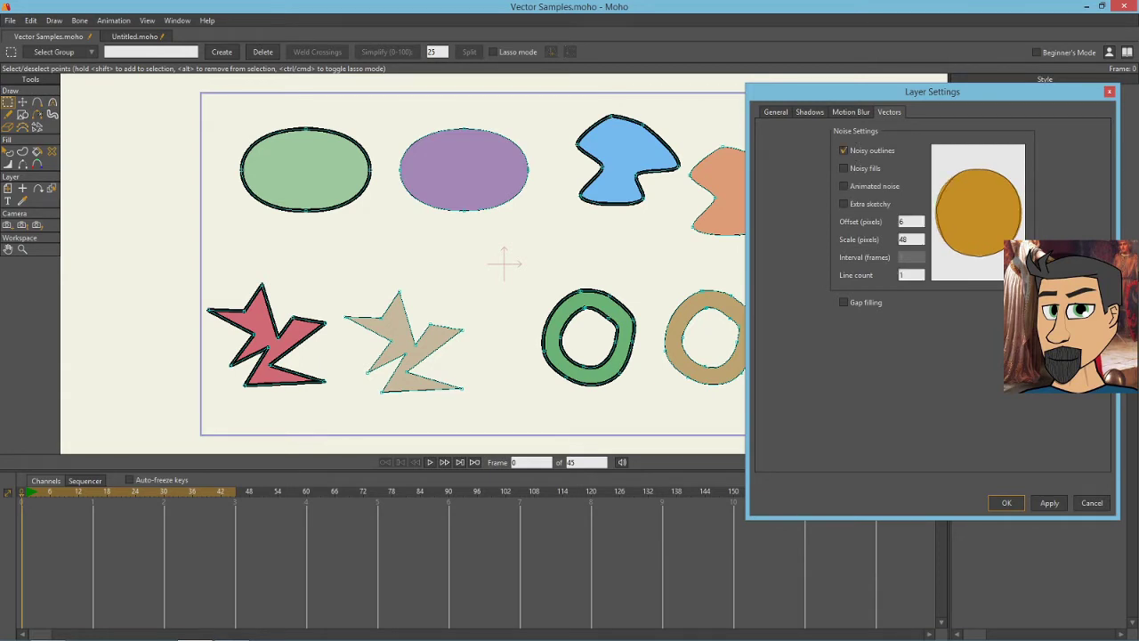
pyautogui.click(1006, 503)
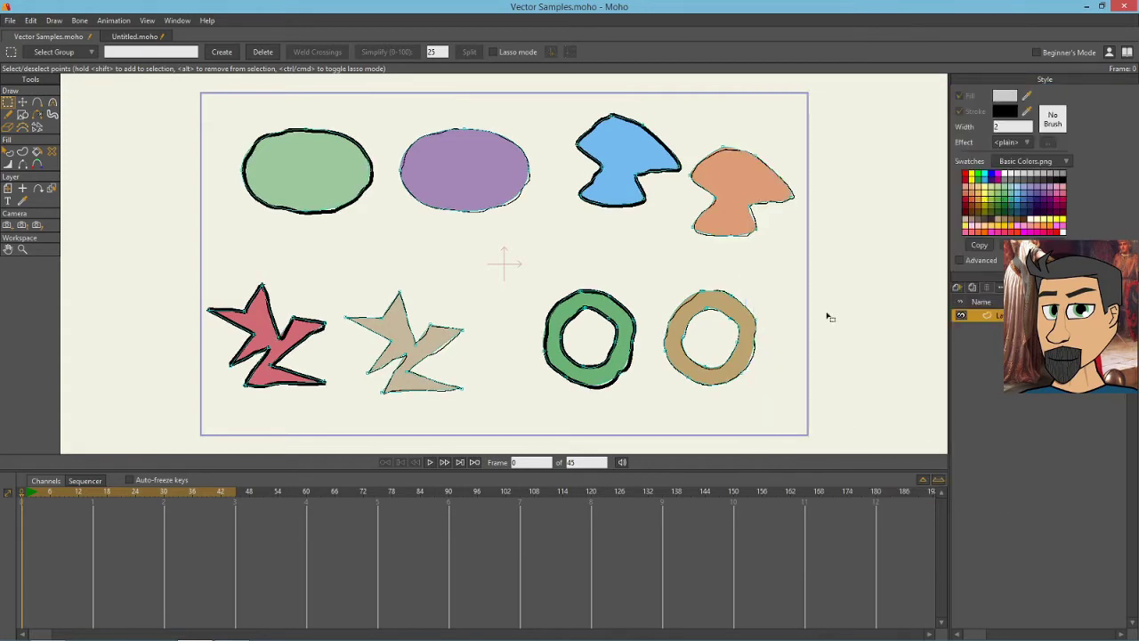
# Render frame 0 to preview the noisy outlines
pyautogui.hotkey('ctrl', 'r')
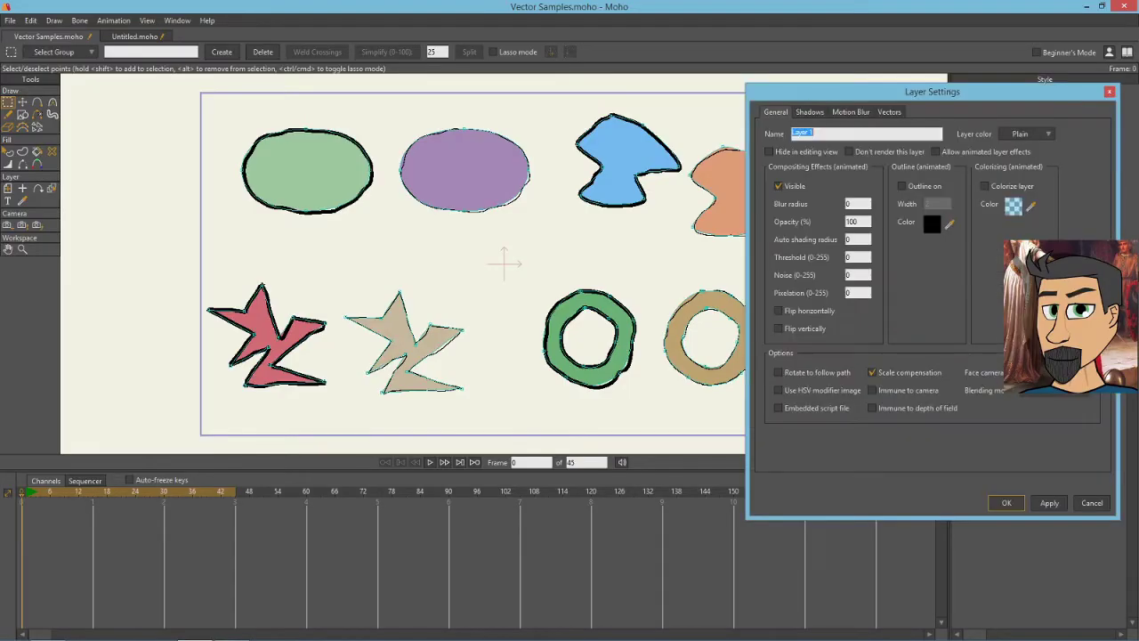
# Replace Noisy outlines with Noisy fills in the Vectors settings and render frame 0
pyautogui.click(890, 112)
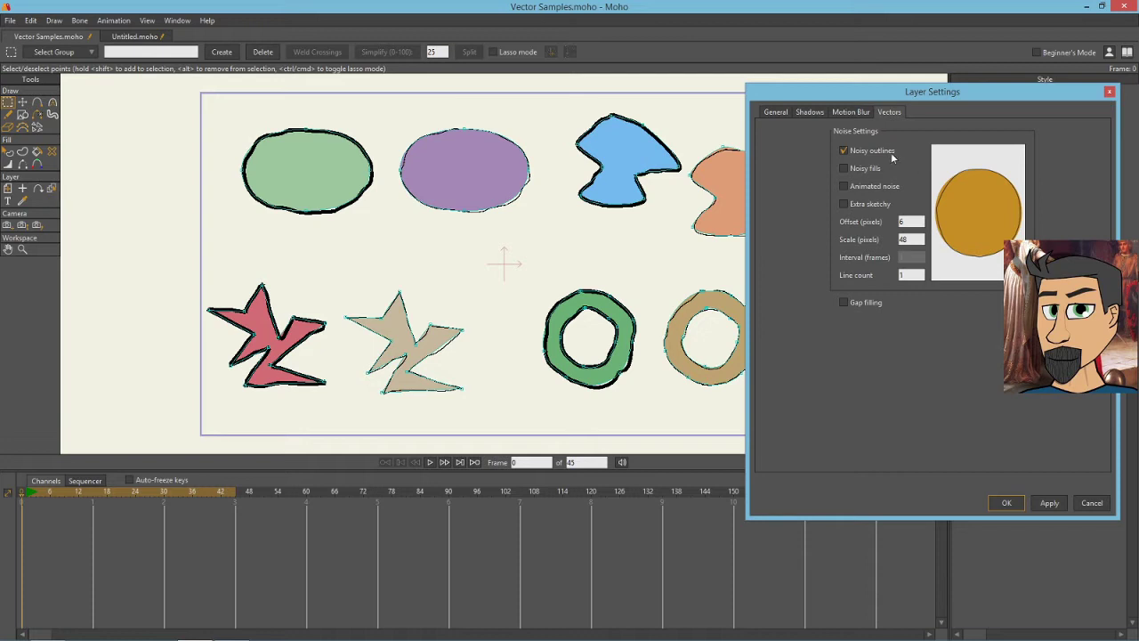
pyautogui.click(844, 150)
pyautogui.click(842, 167)
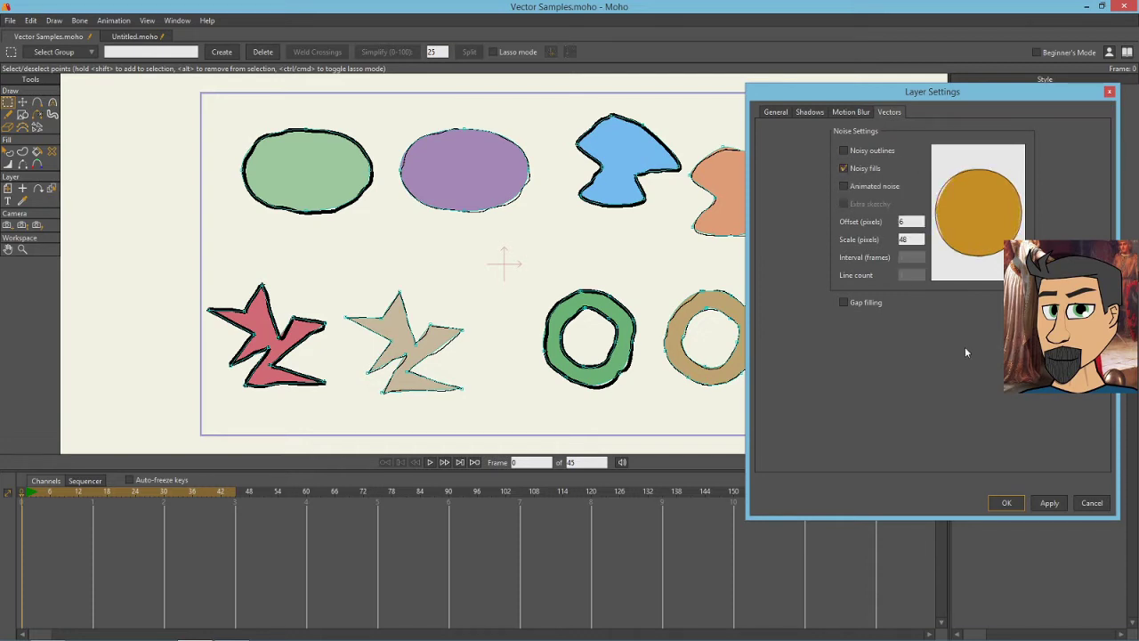
pyautogui.click(1009, 504)
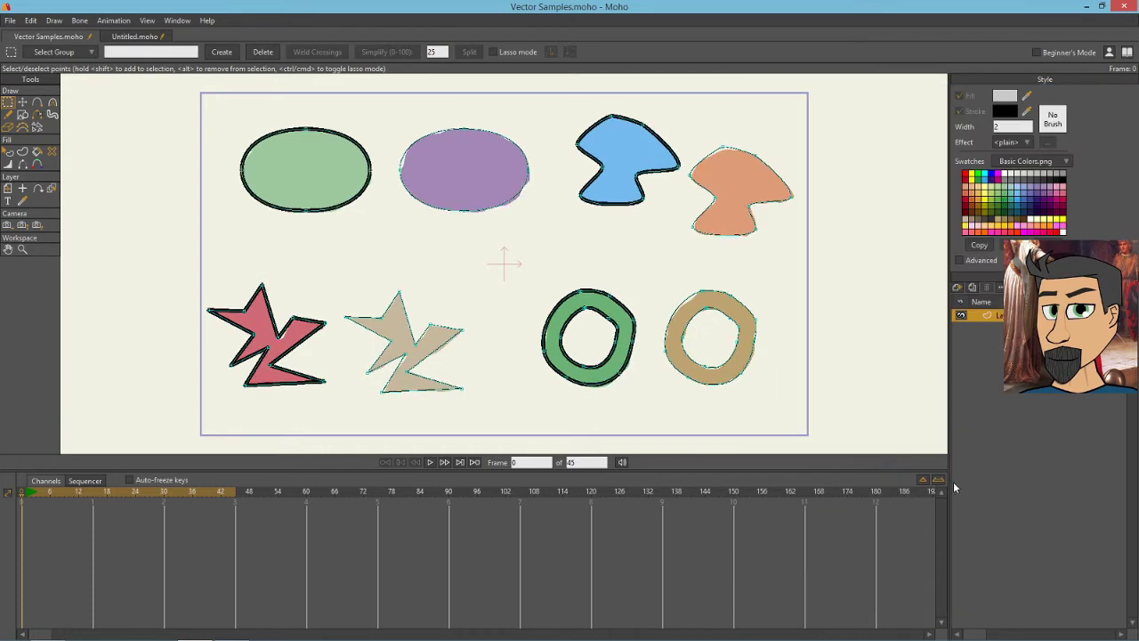
pyautogui.hotkey('ctrl', 'r')
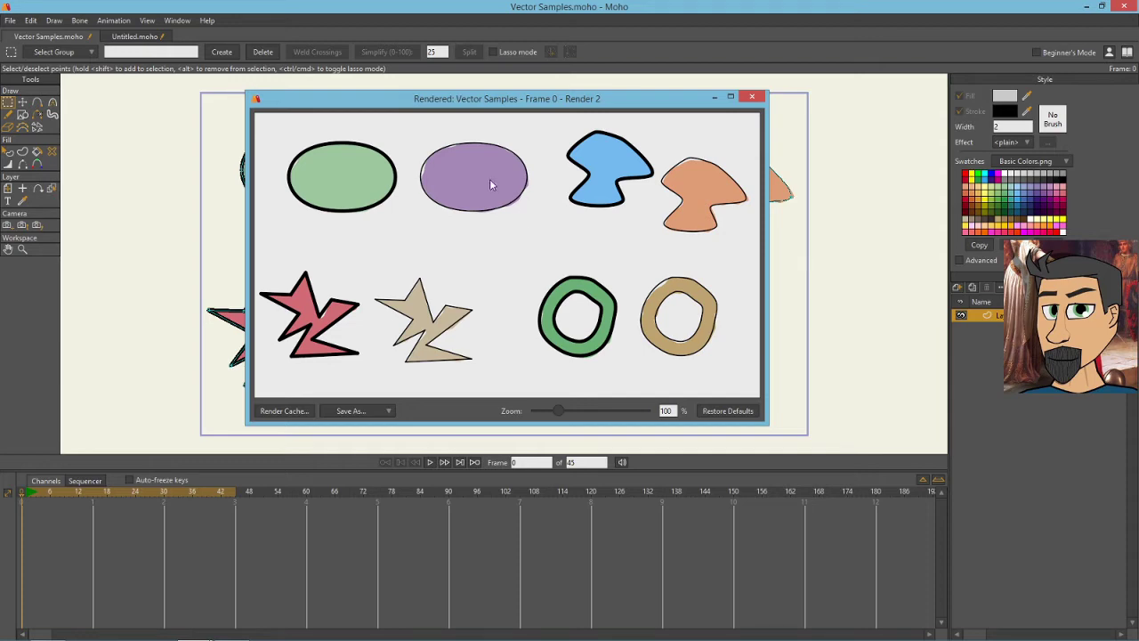
# Re-enable Noisy outlines alongside Noisy fills and render frame 0 with both
pyautogui.click(752, 97)
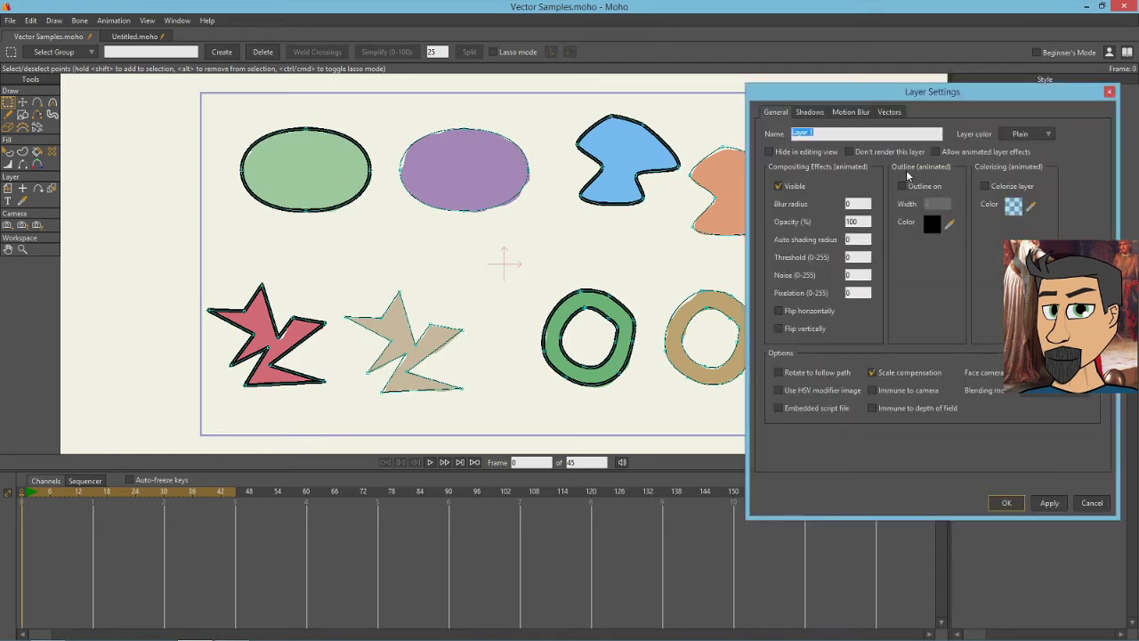
pyautogui.click(889, 112)
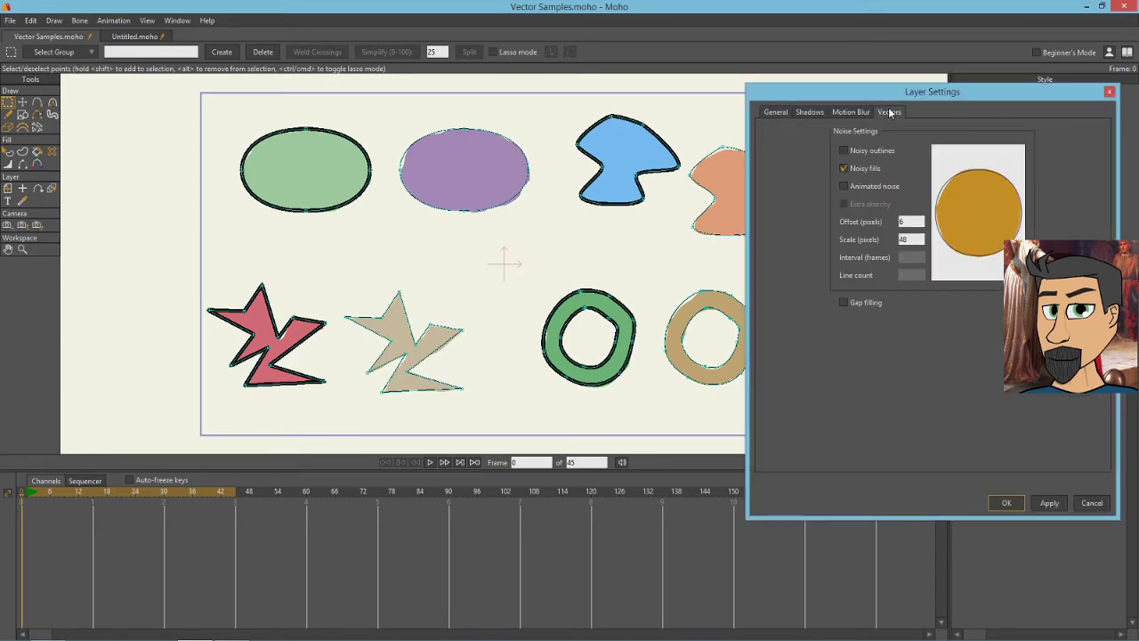
pyautogui.click(844, 152)
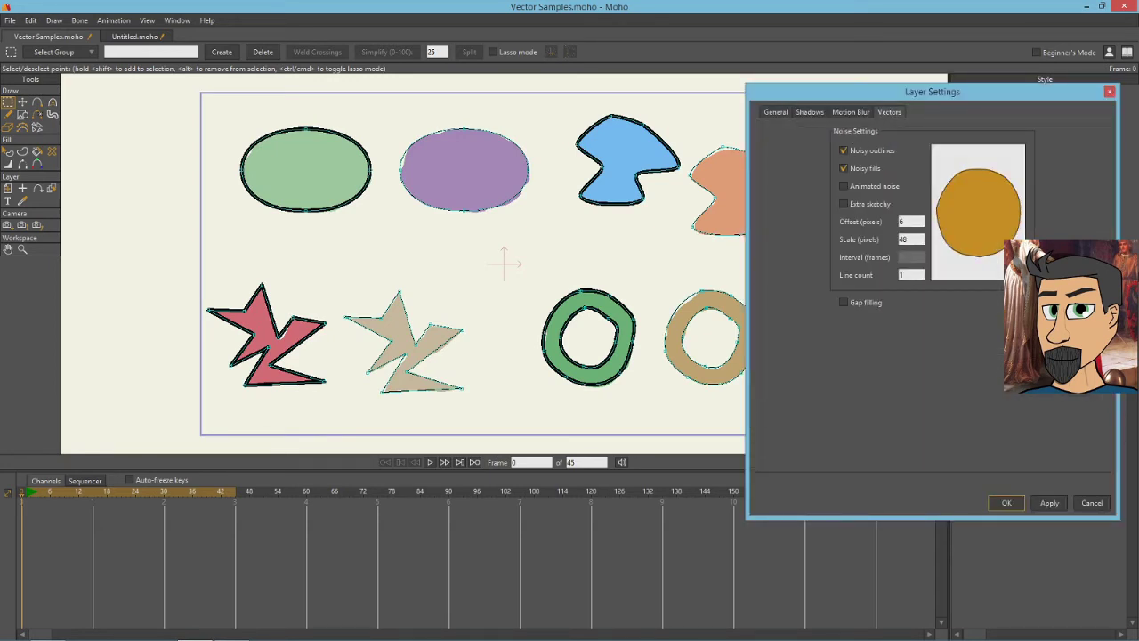
pyautogui.click(1007, 503)
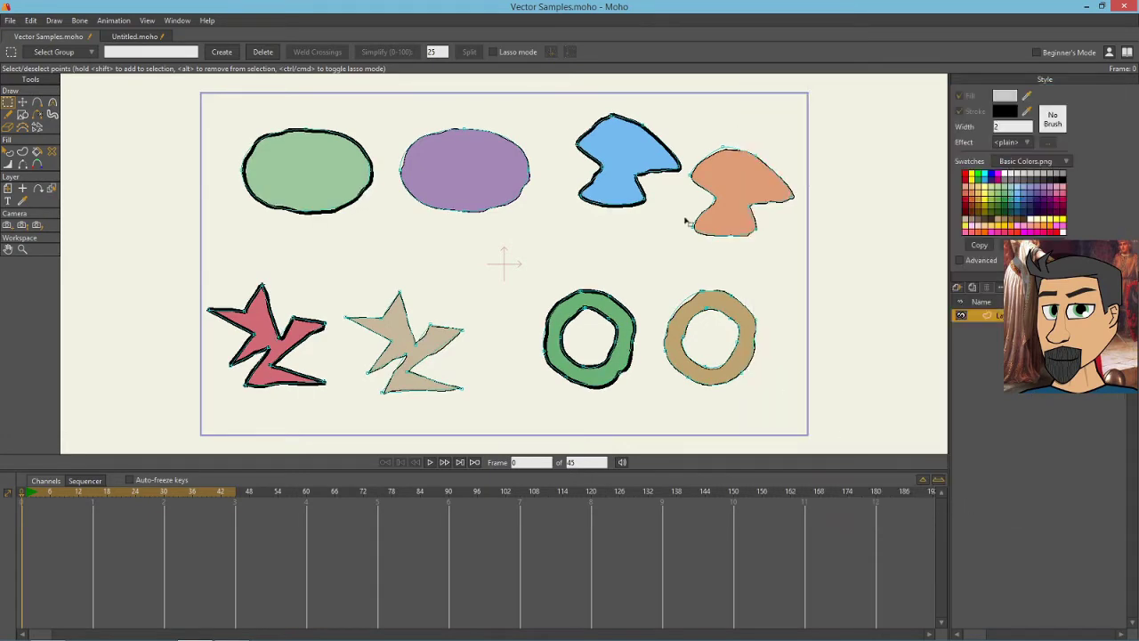
pyautogui.hotkey('ctrl', 'r')
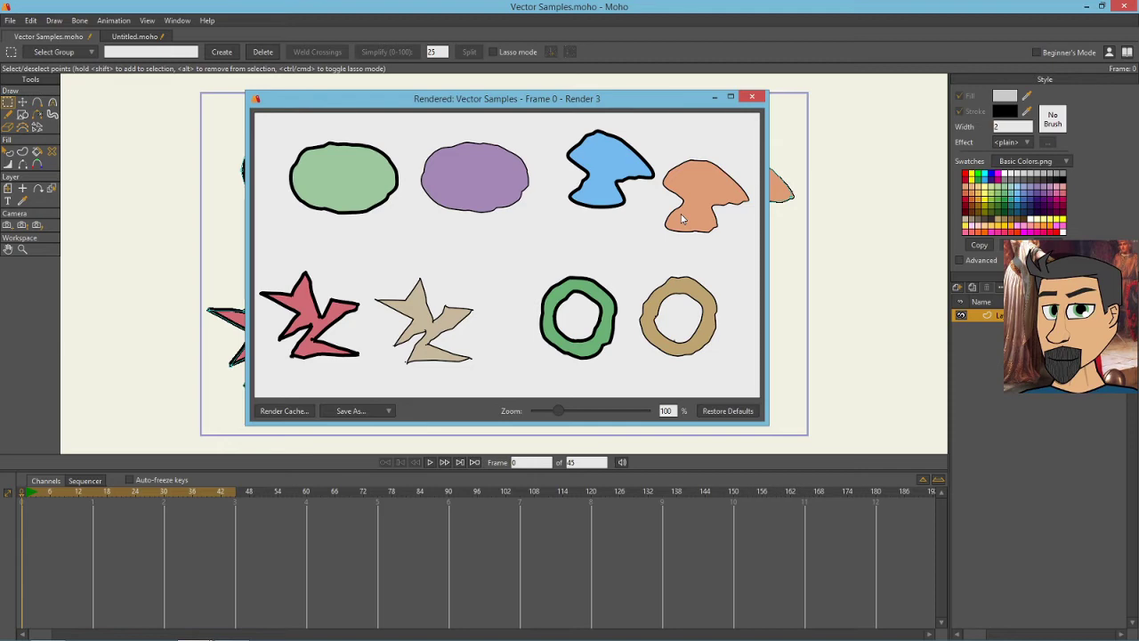
# Tick Animated noise (interval 1 frame) with both Noisy outlines and Noisy fills kept on
pyautogui.click(752, 97)
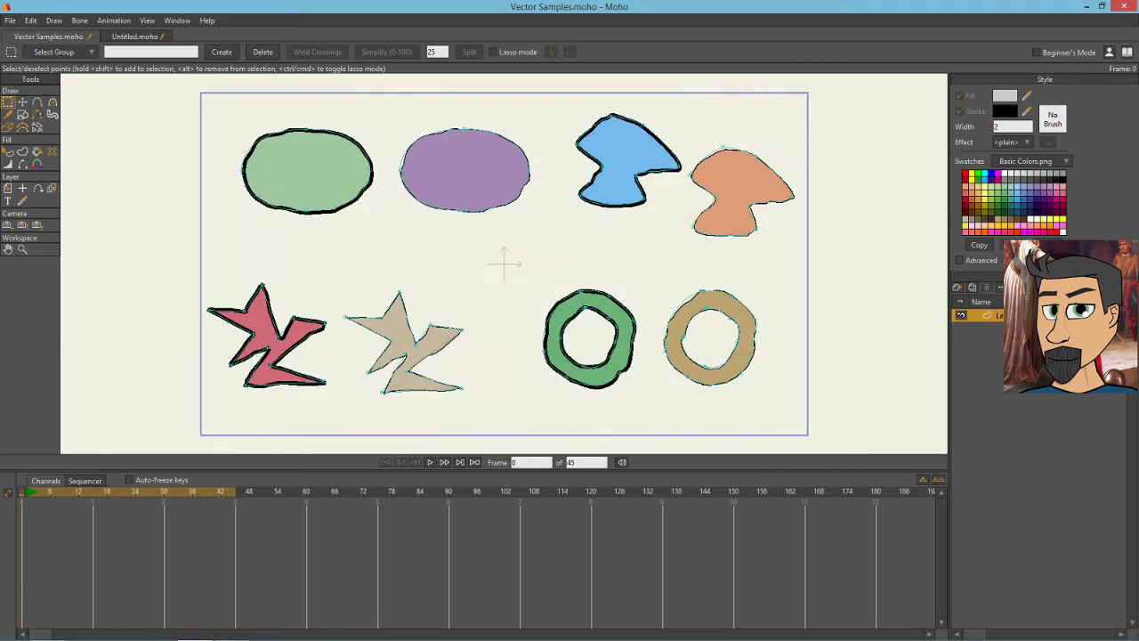
pyautogui.doubleClick(989, 315)
pyautogui.click(892, 116)
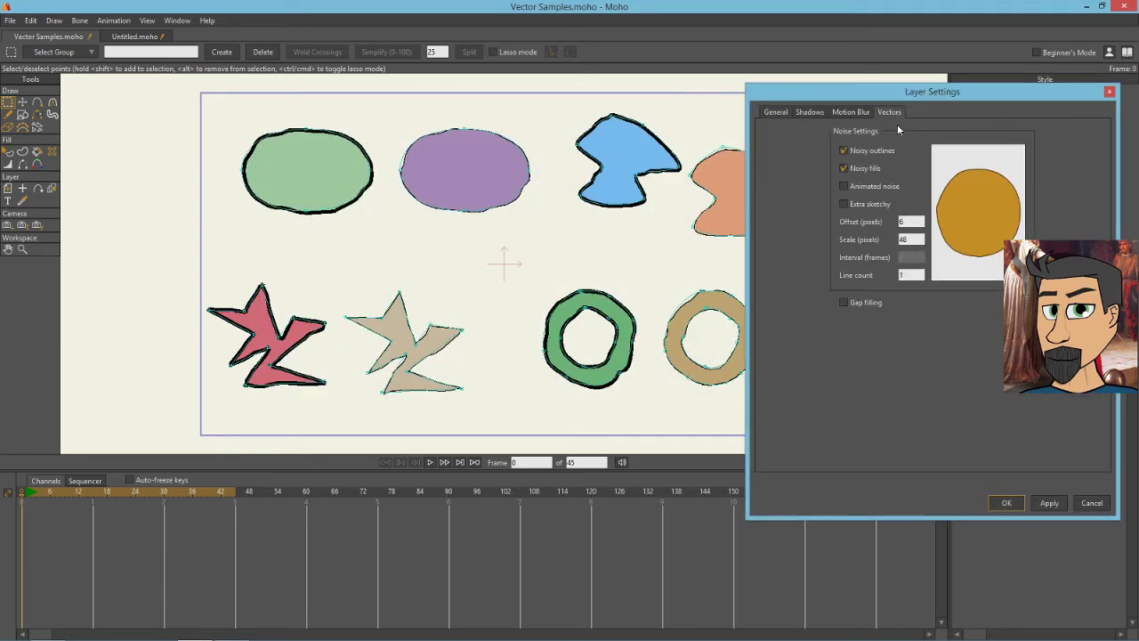
pyautogui.click(843, 168)
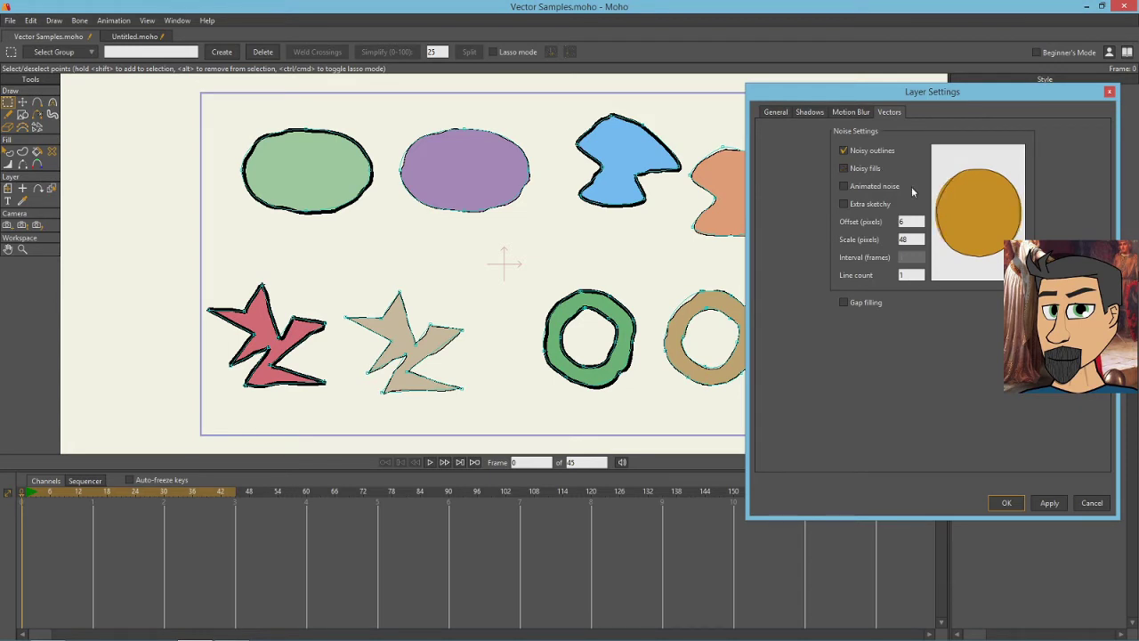
pyautogui.click(844, 169)
pyautogui.click(843, 187)
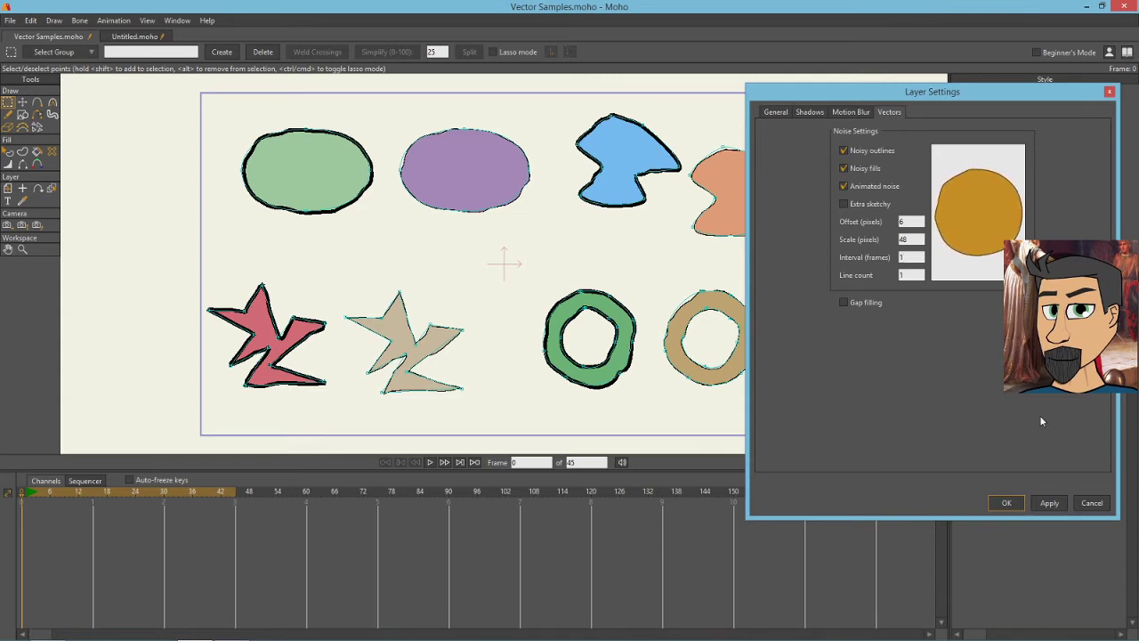
# Apply the animated noise, play and stop the animation, and rewind to frame 0
pyautogui.click(1007, 503)
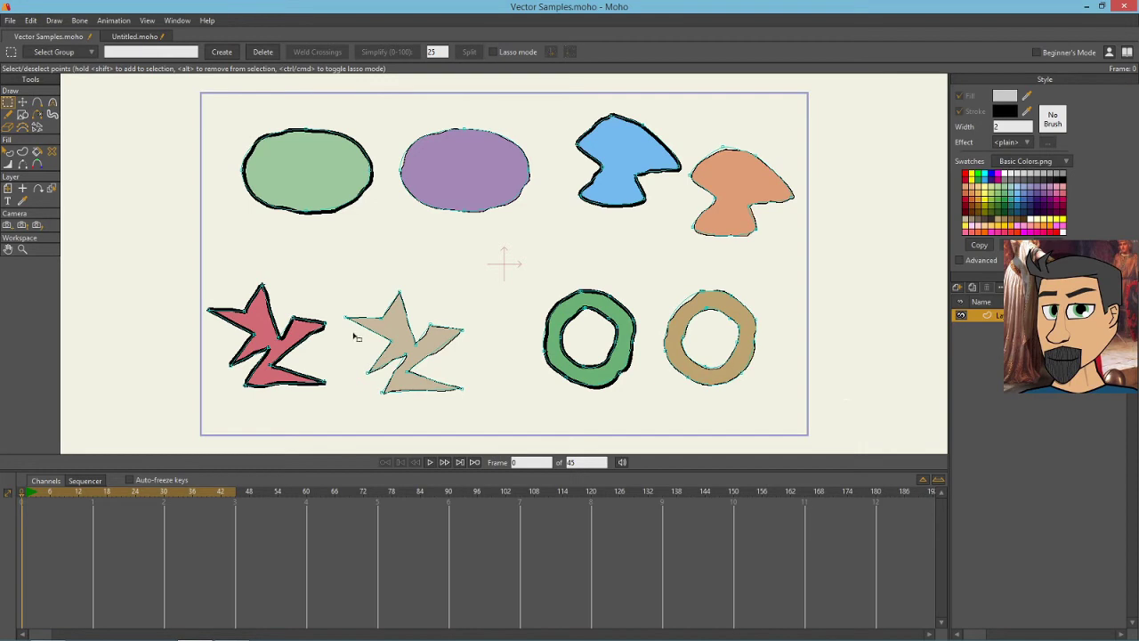
pyautogui.click(431, 463)
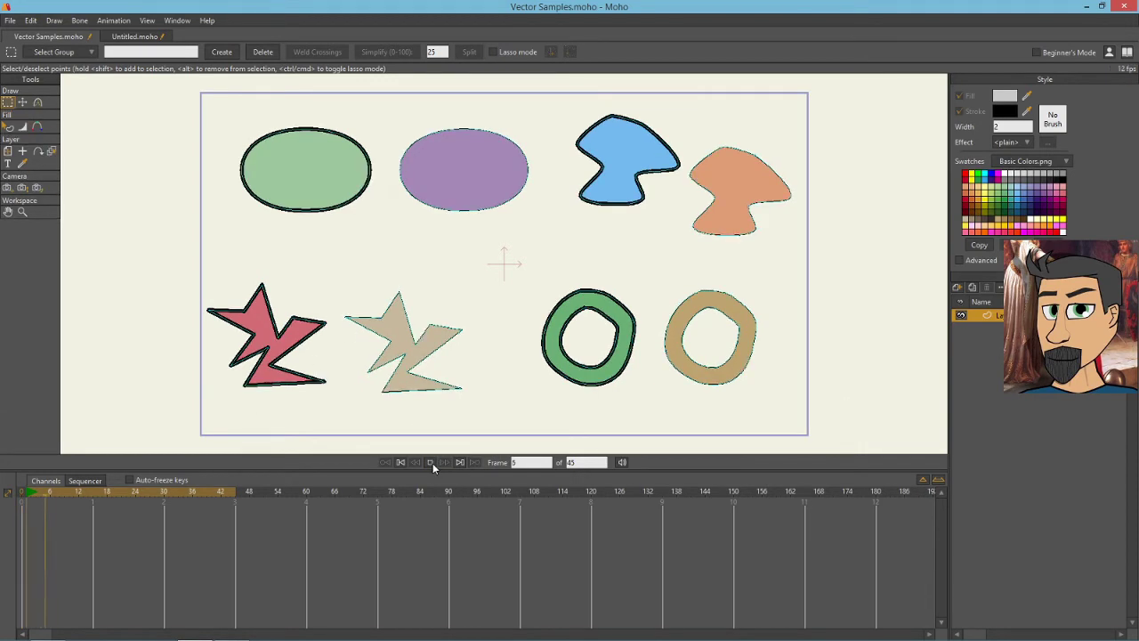
pyautogui.click(432, 463)
pyautogui.moveTo(156, 500); pyautogui.dragTo(23, 499)
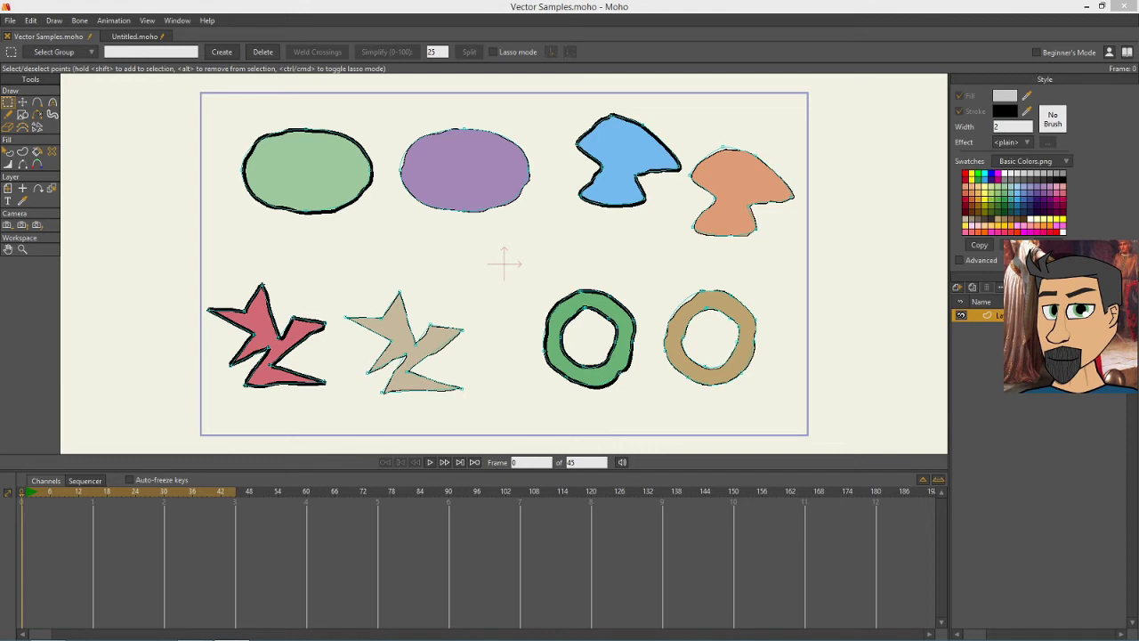
# Turn off Animated noise in the layer's Vectors settings
pyautogui.doubleClick(987, 315)
pyautogui.click(890, 112)
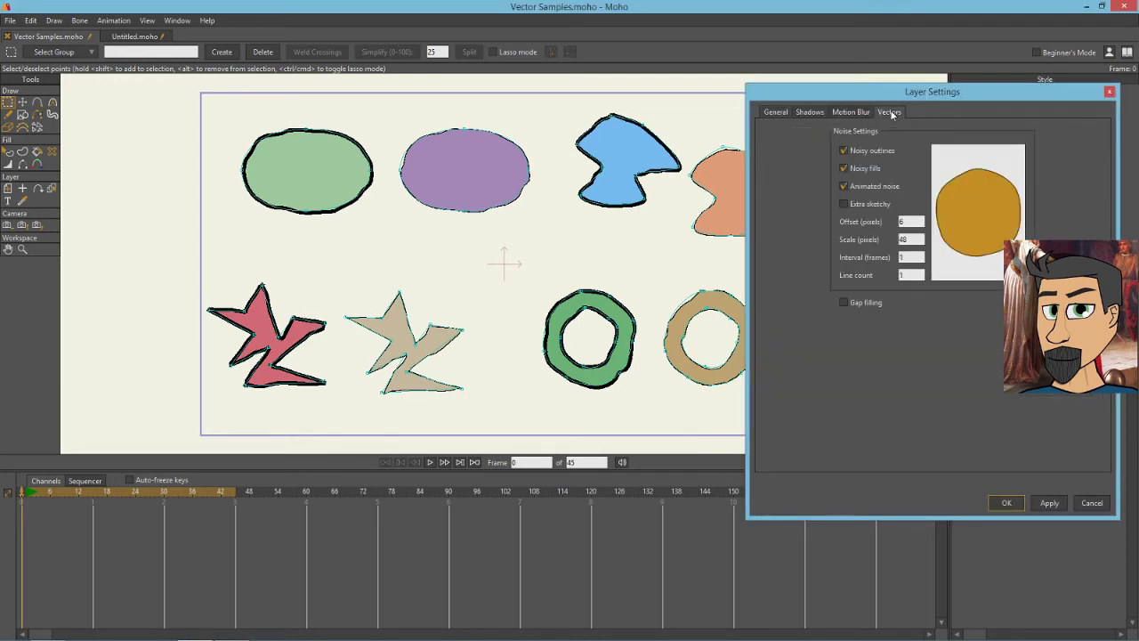
pyautogui.click(843, 186)
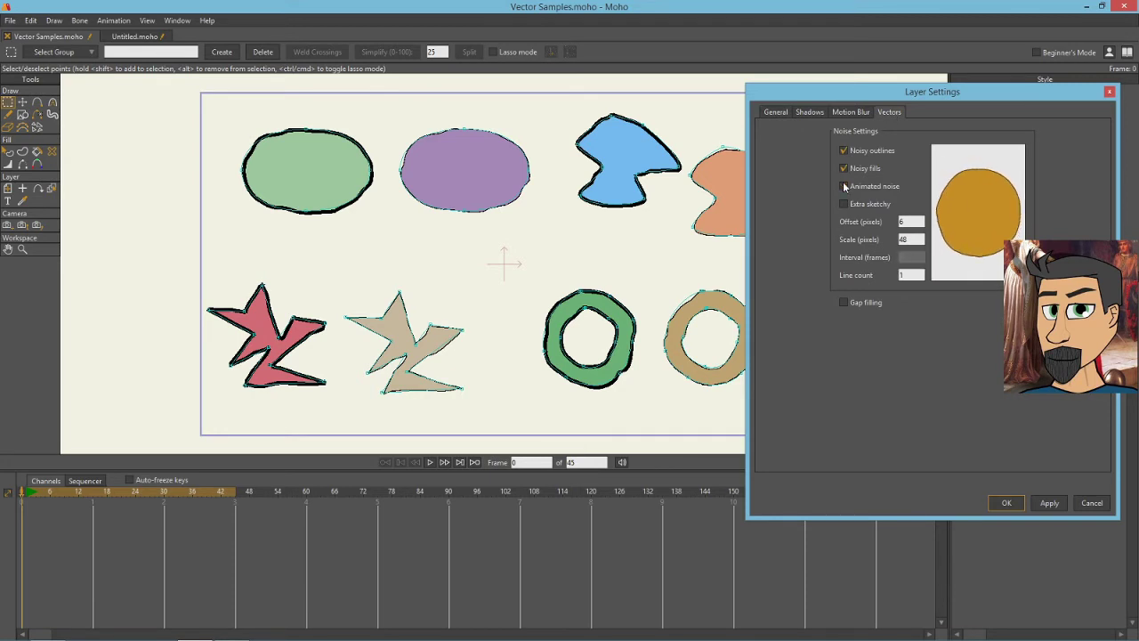
# Raise the noise offset to 12 and render frame 0 to compare
pyautogui.doubleClick(911, 223)
pyautogui.write('8')
pyautogui.moveTo(910, 222); pyautogui.dragTo(874, 222)
pyautogui.write('12')
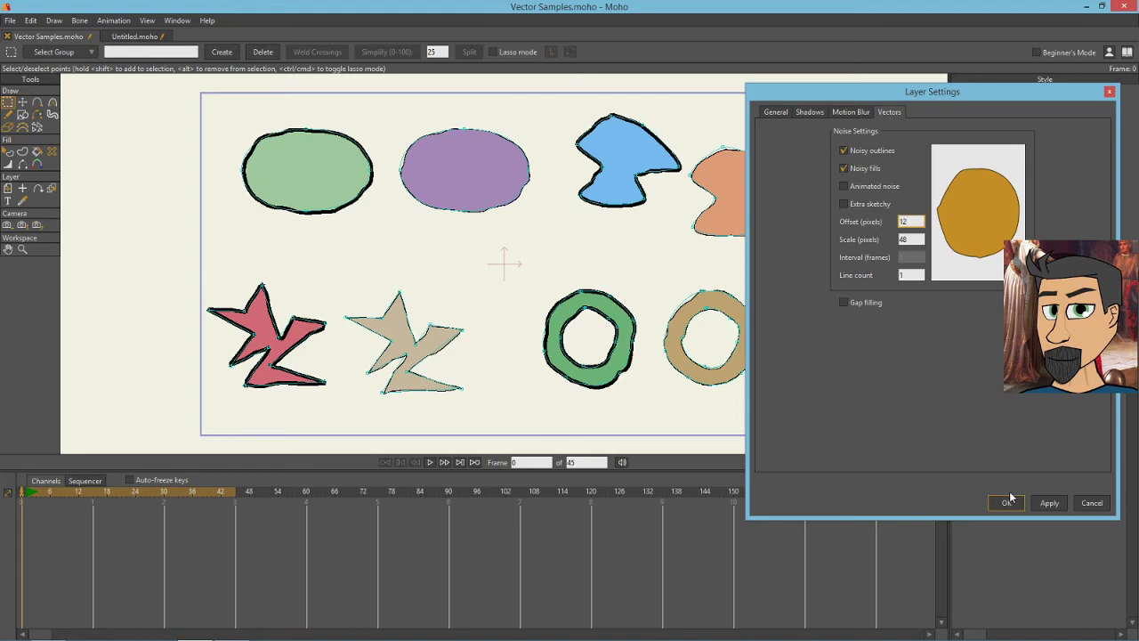
pyautogui.click(1007, 502)
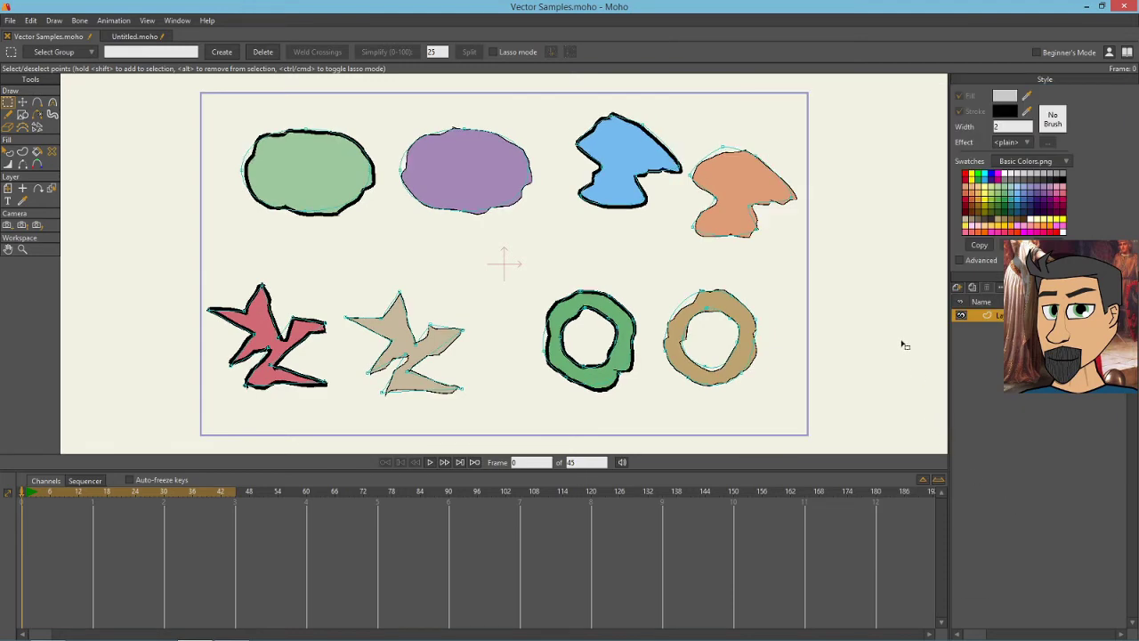
pyautogui.hotkey('ctrl', 'r')
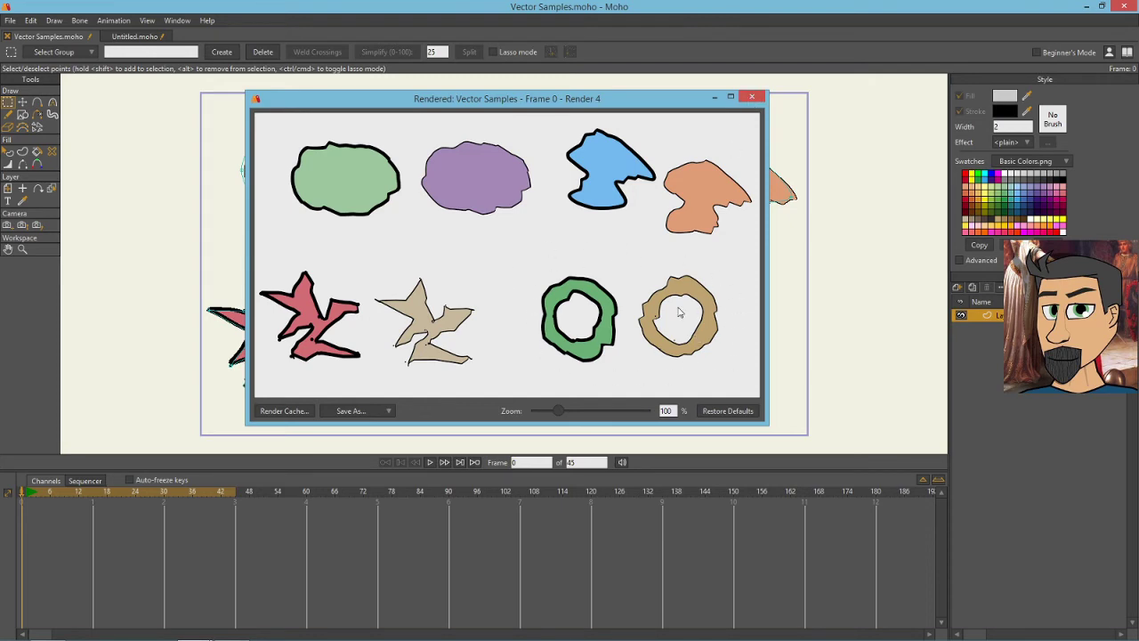
# Close the render and set the noise offset back to 6
pyautogui.click(752, 96)
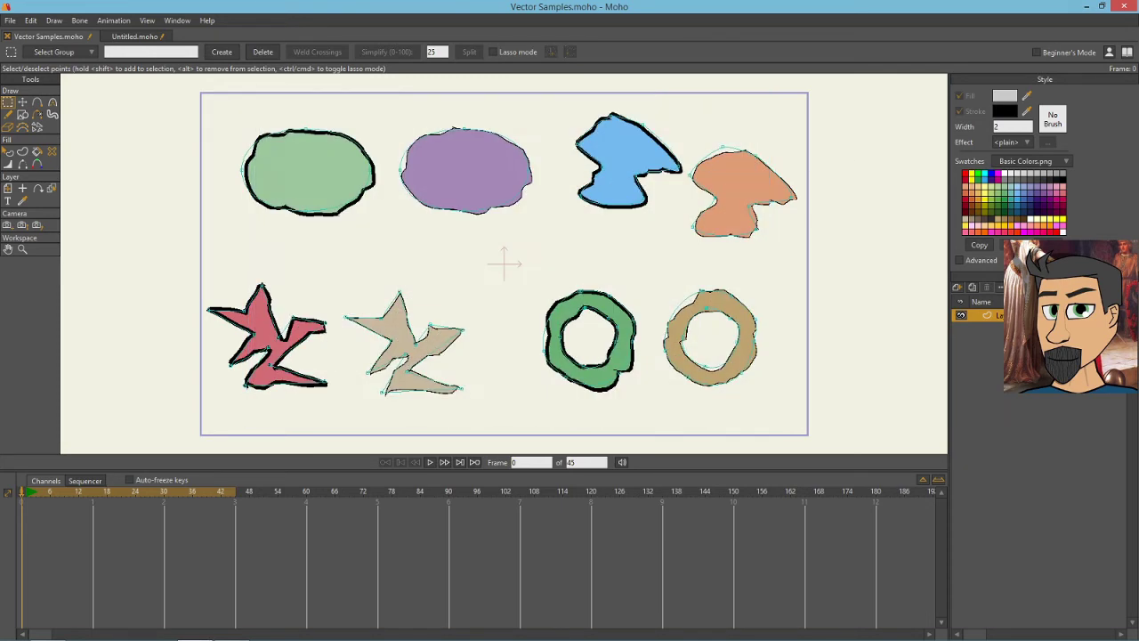
pyautogui.doubleClick(979, 315)
pyautogui.click(889, 111)
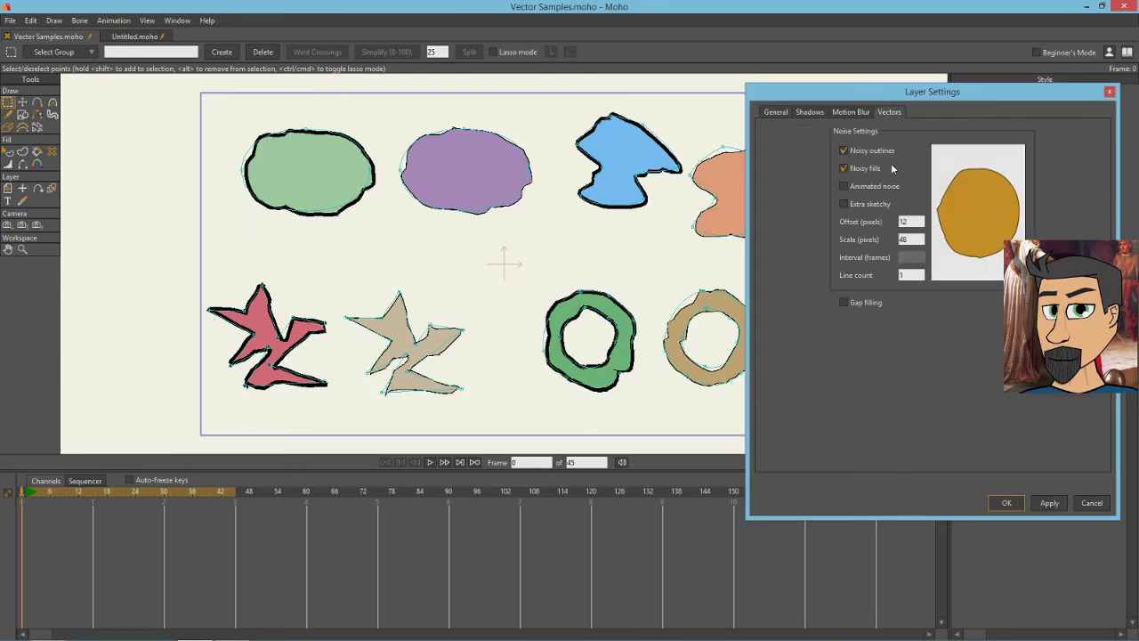
pyautogui.click(912, 221)
pyautogui.write('6')
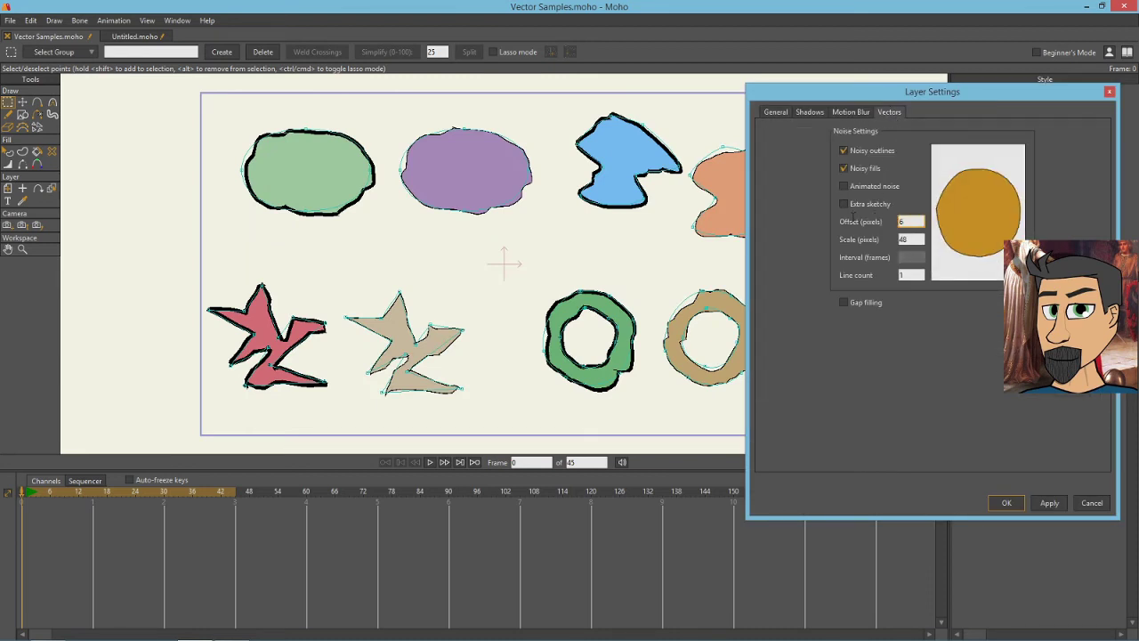
# Change the noise scale from 48 to 24 and render frame 0 to compare
pyautogui.click(913, 240)
pyautogui.click(912, 239)
pyautogui.moveTo(912, 239); pyautogui.dragTo(862, 237)
pyautogui.write('24')
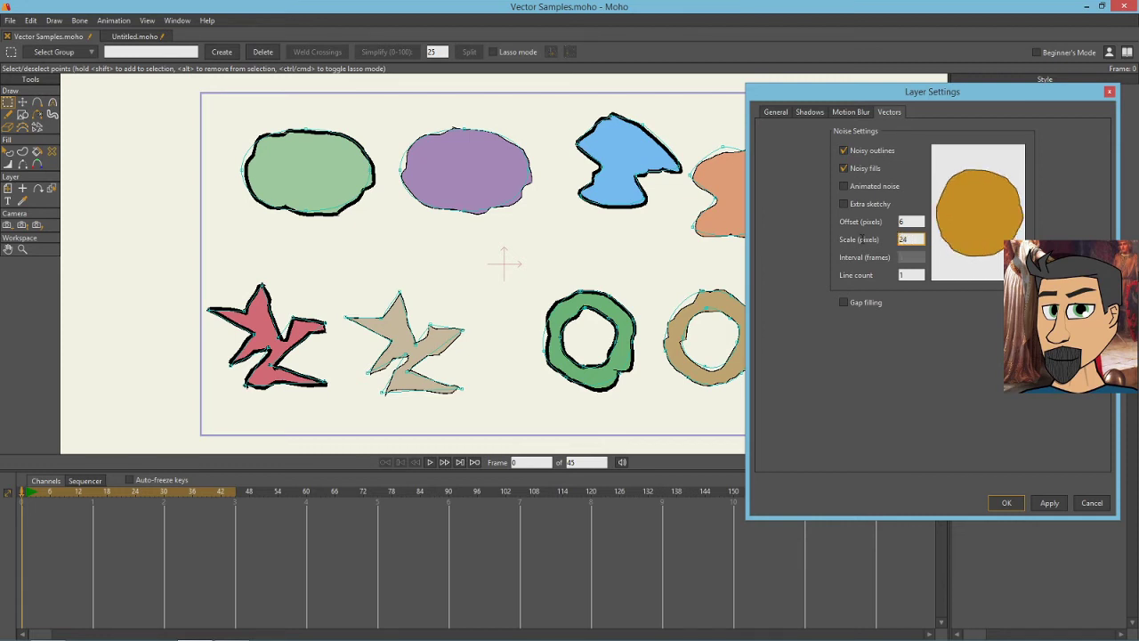
pyautogui.click(1007, 503)
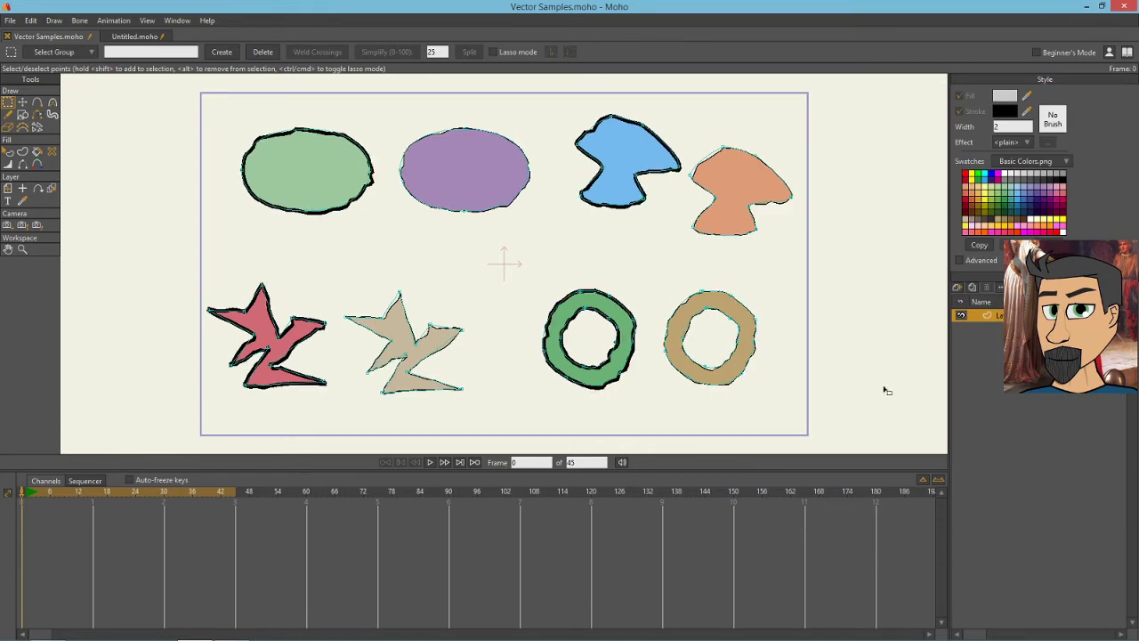
pyautogui.hotkey('ctrl', 'r')
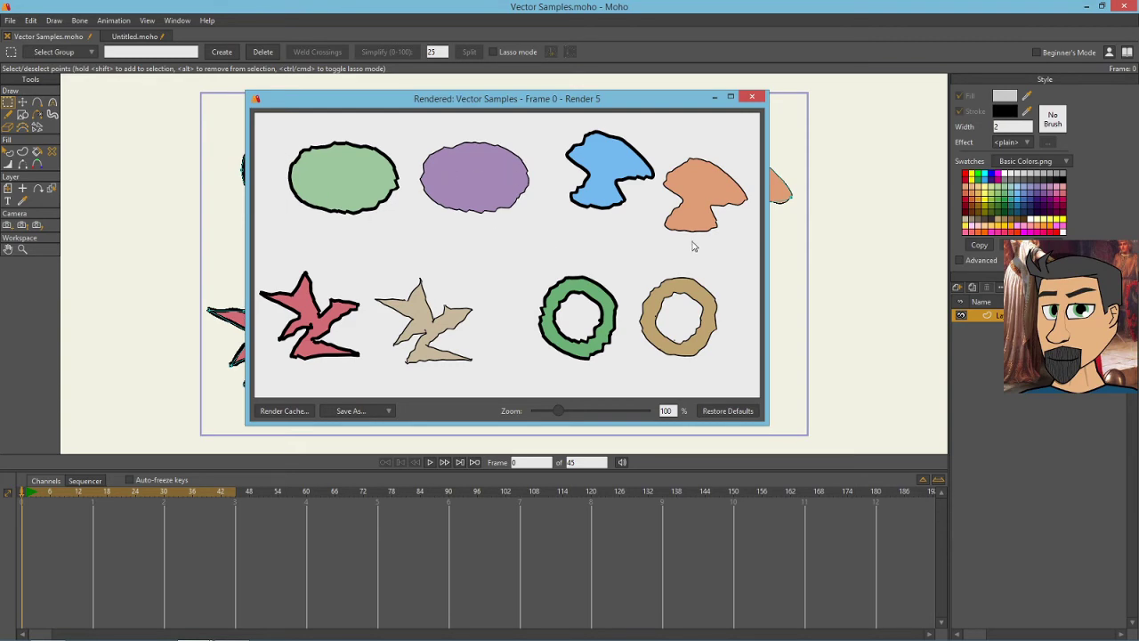
# Set the layer's Vectors noise scale to 48 and line count to 2, then render frame 0
pyautogui.click(753, 97)
pyautogui.doubleClick(979, 315)
pyautogui.click(889, 111)
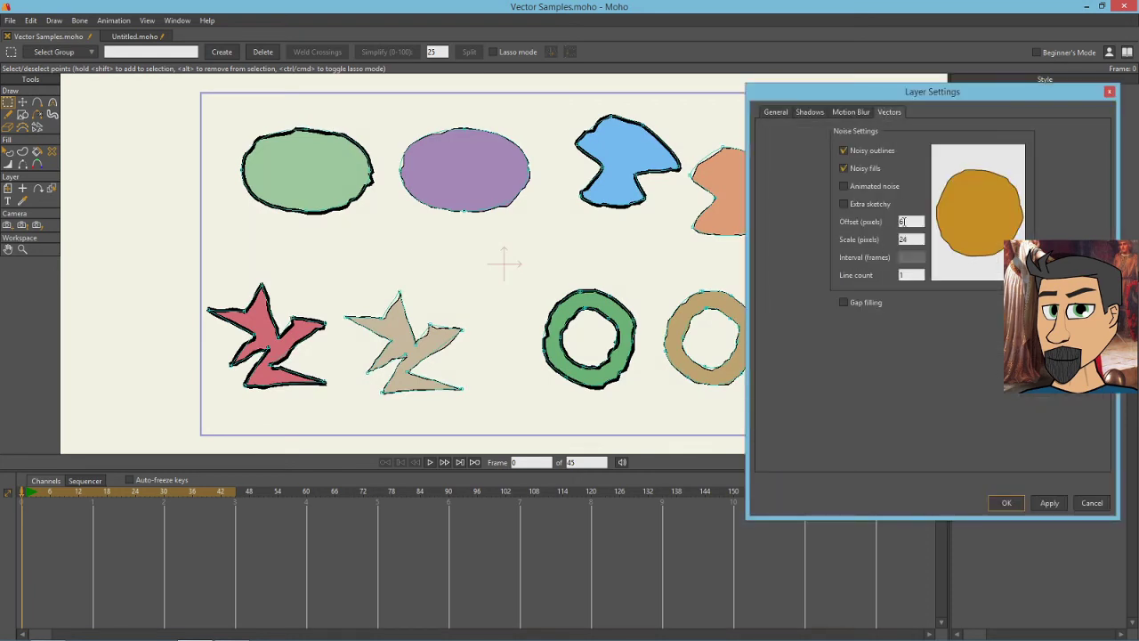
pyautogui.doubleClick(914, 239)
pyautogui.write('48')
pyautogui.doubleClick(910, 275)
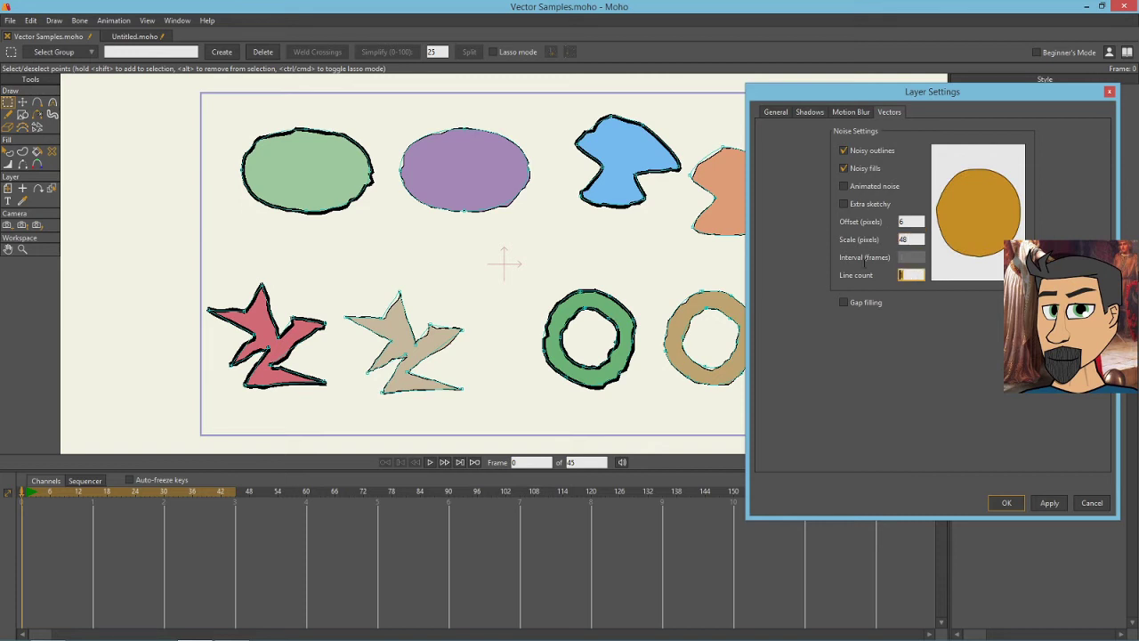
pyautogui.write('2')
pyautogui.click(1008, 504)
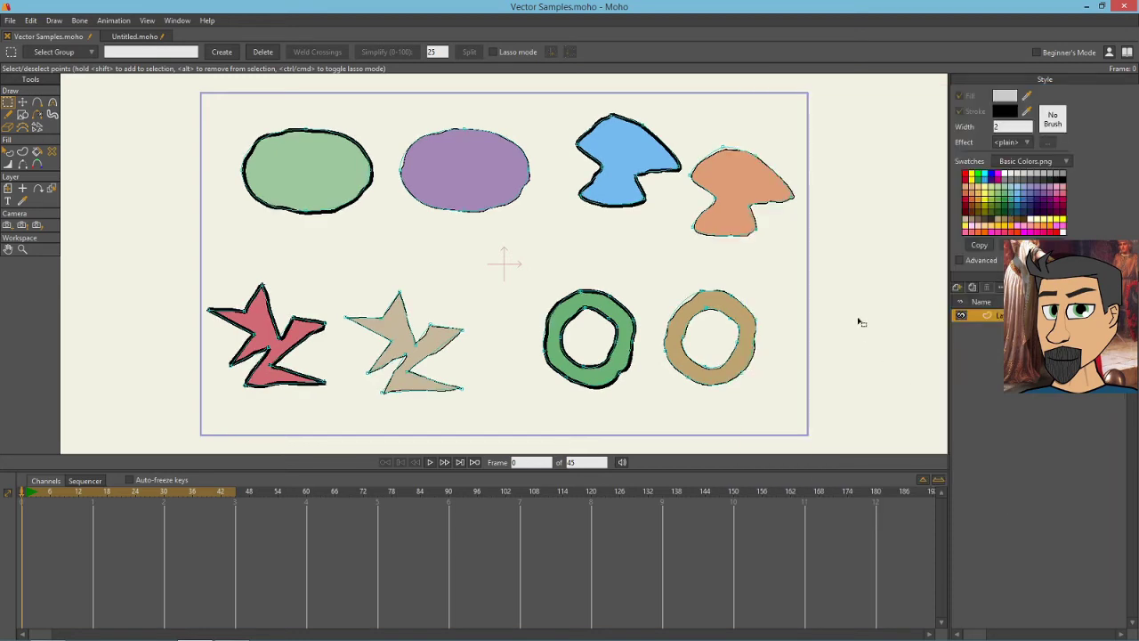
pyautogui.hotkey('ctrl', 'r')
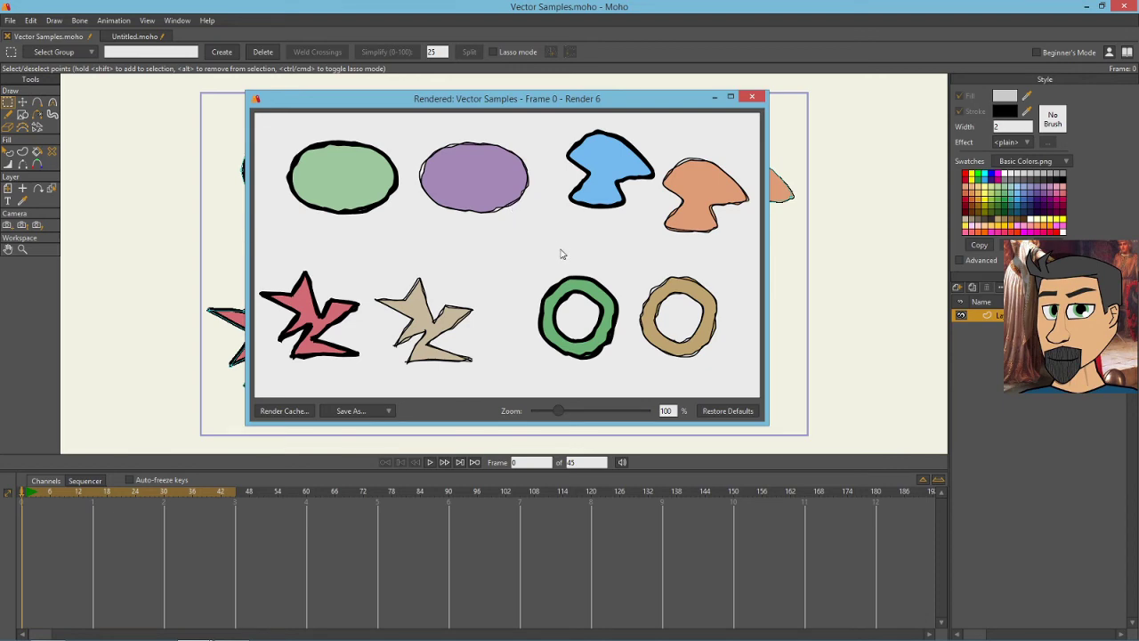
# Set the noise line count back to 1, enable Extra sketchy, and render frame 0
pyautogui.click(754, 97)
pyautogui.doubleClick(983, 315)
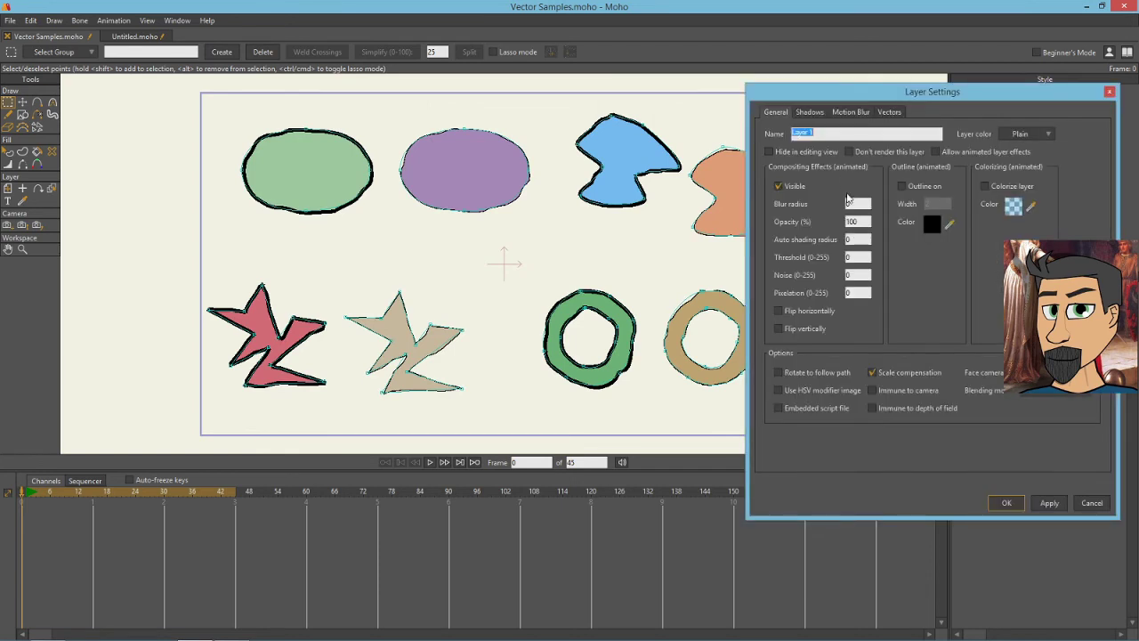
pyautogui.click(893, 113)
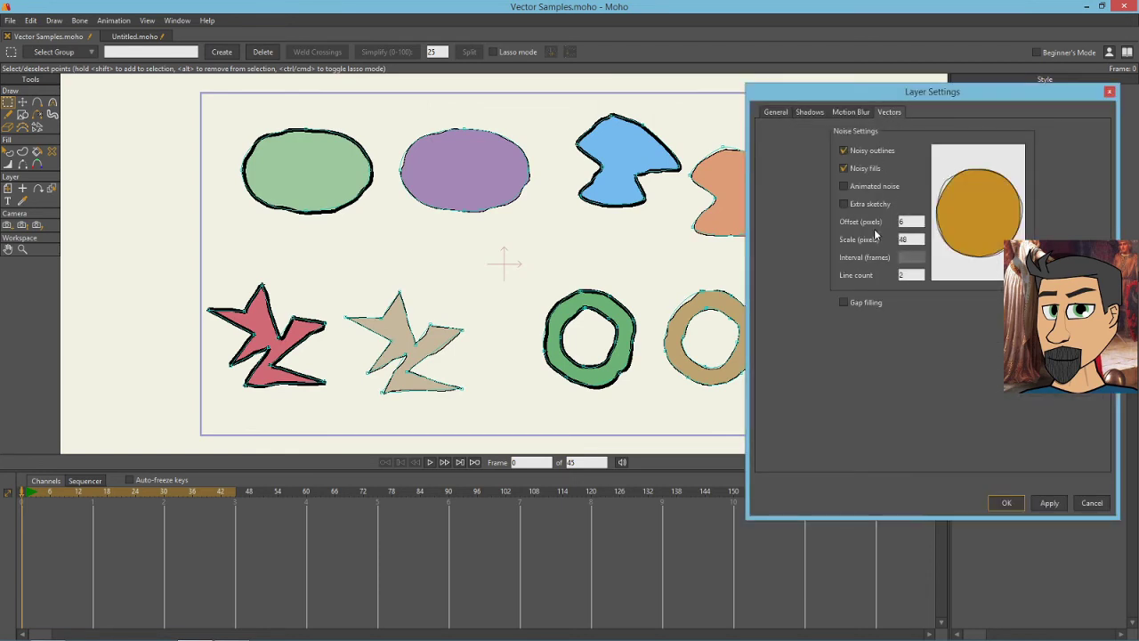
pyautogui.doubleClick(897, 275)
pyautogui.write('1')
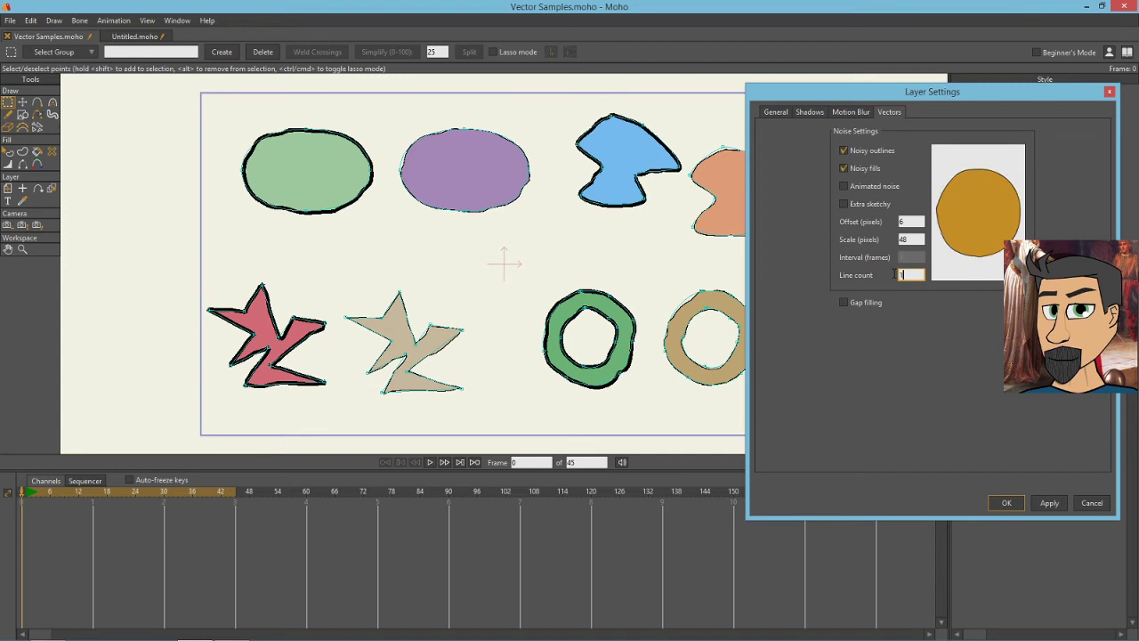
pyautogui.click(843, 204)
pyautogui.click(1012, 503)
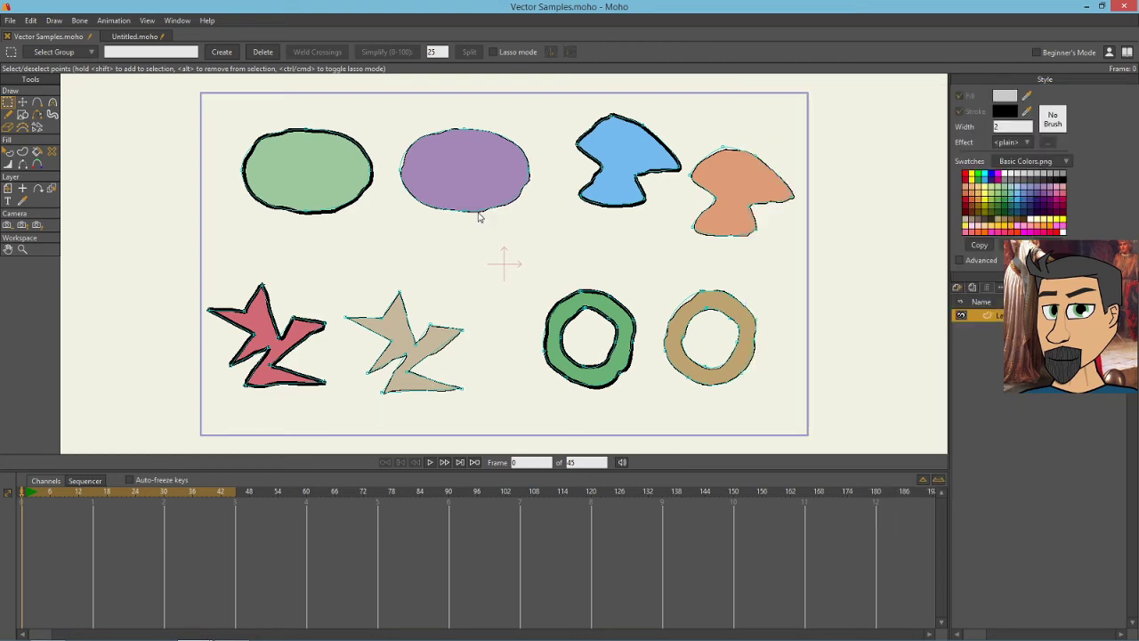
pyautogui.hotkey('ctrl', 'r')
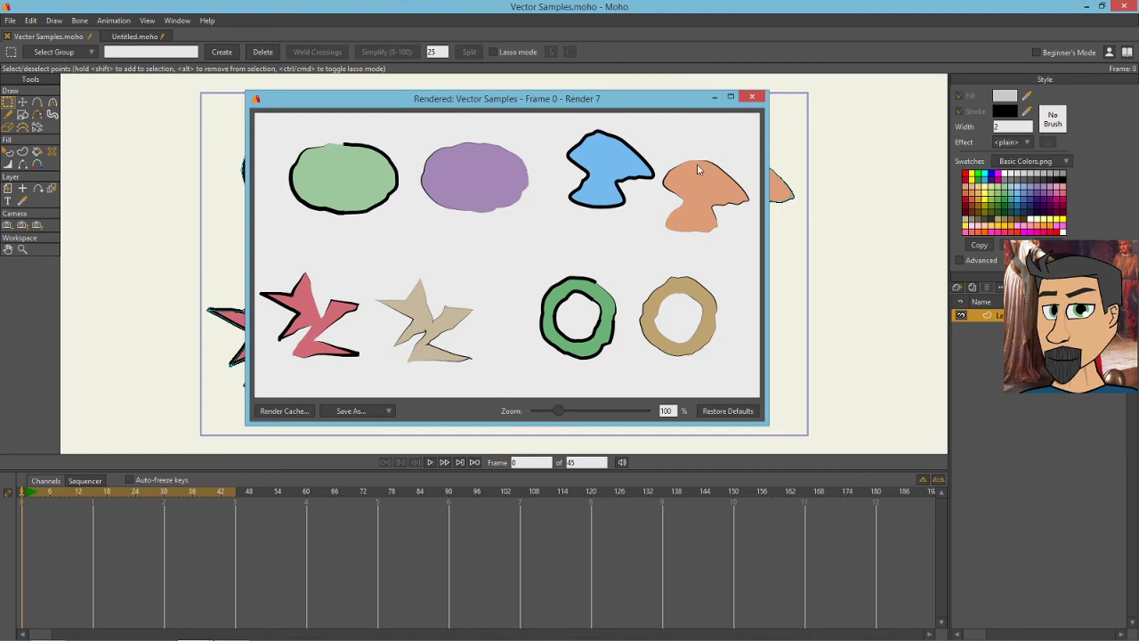
# Close the render and uncheck Extra sketchy in the shapes layer's Vectors settings
pyautogui.click(752, 97)
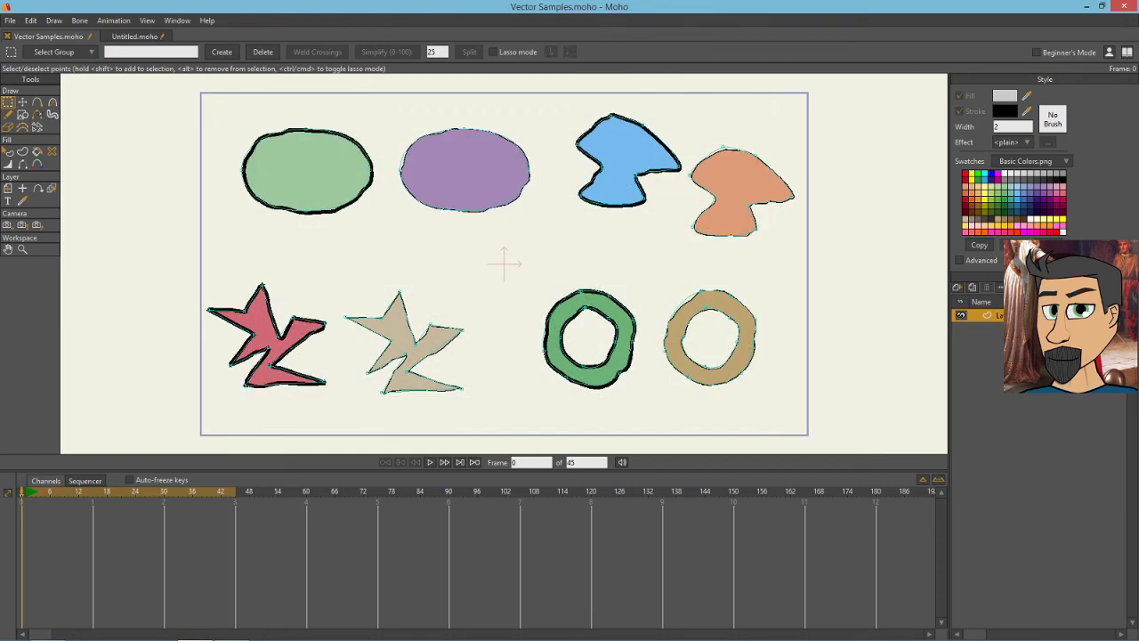
pyautogui.doubleClick(983, 315)
pyautogui.click(889, 111)
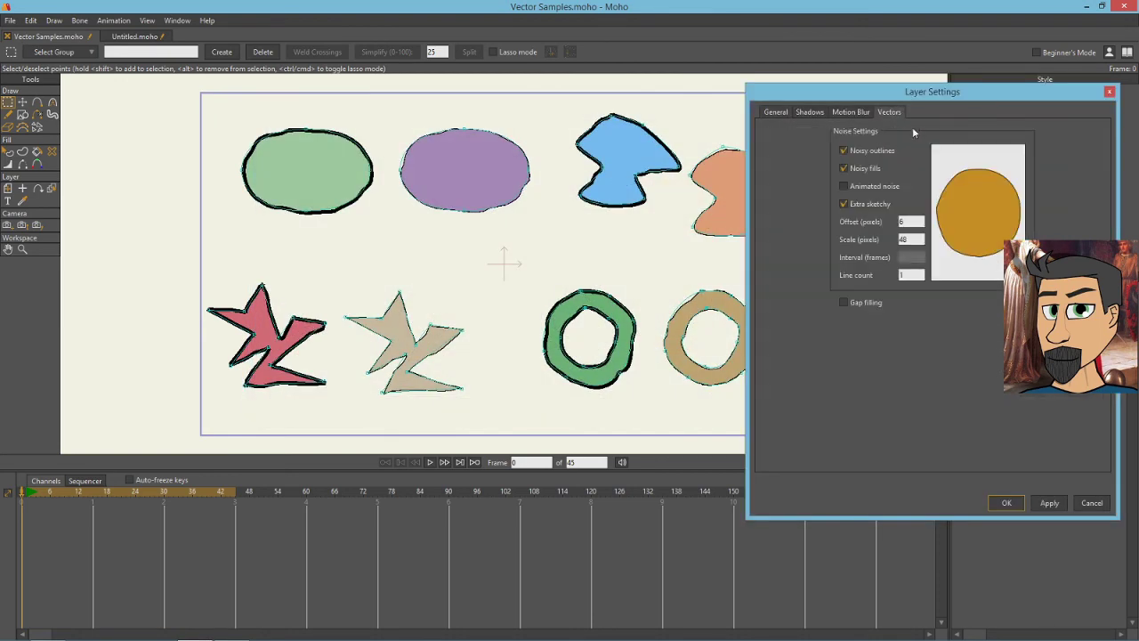
pyautogui.click(844, 204)
pyautogui.click(1109, 92)
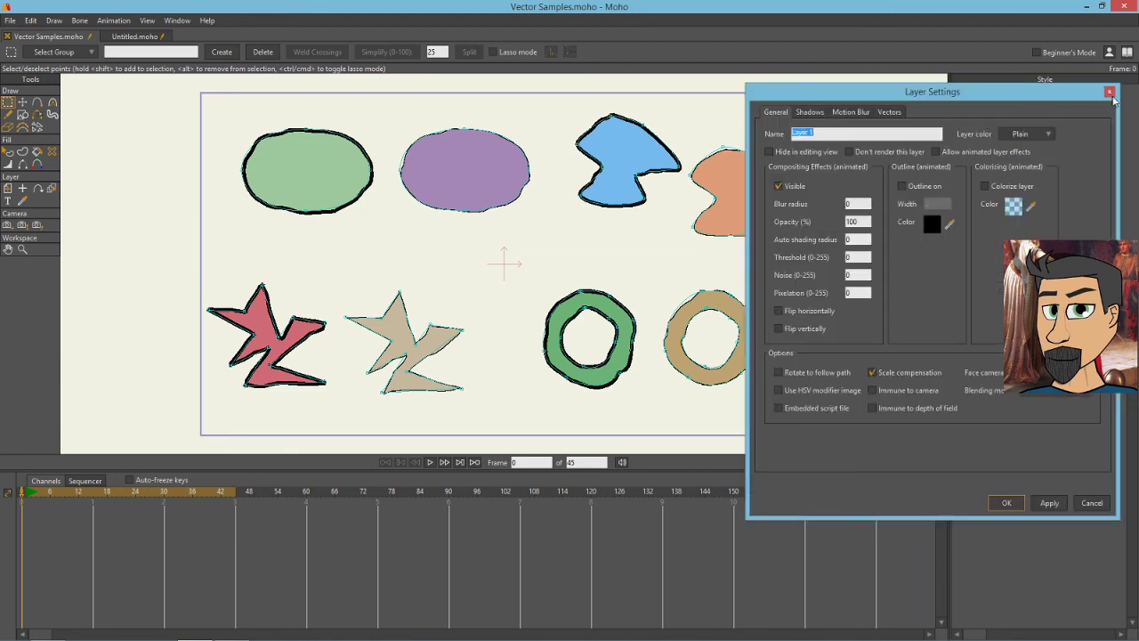
pyautogui.click(1113, 94)
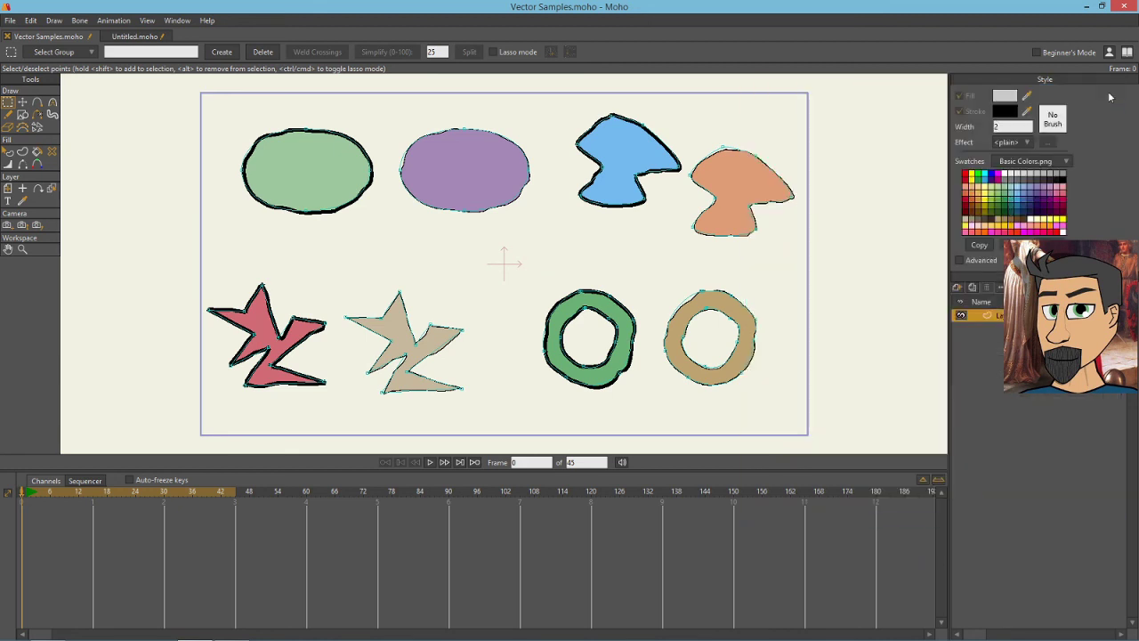